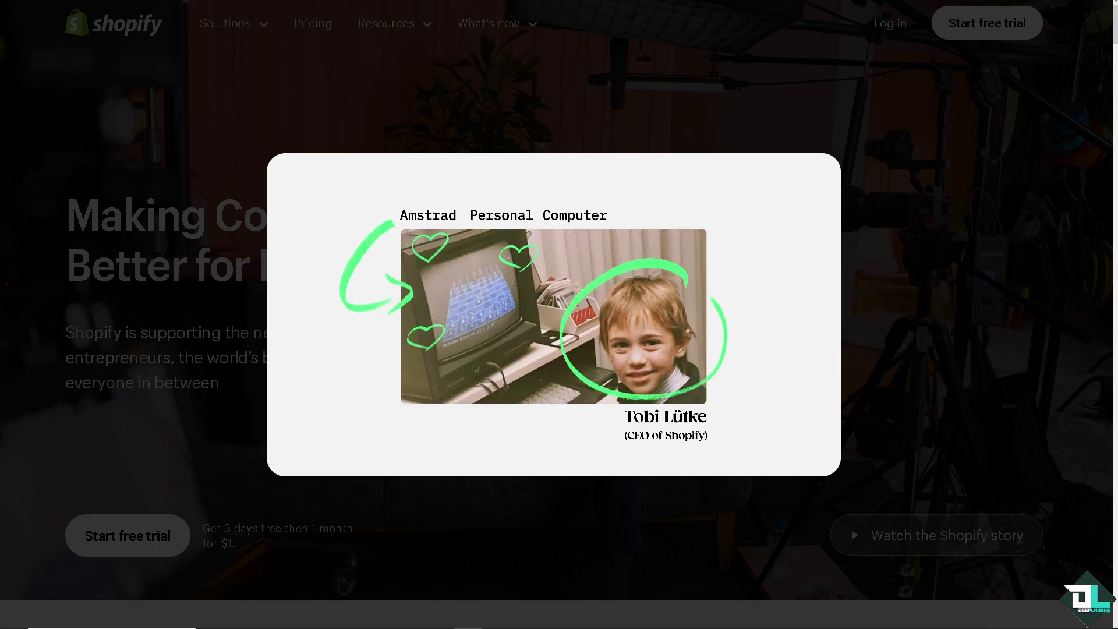
Close the Shopify story video.
click(169, 313)
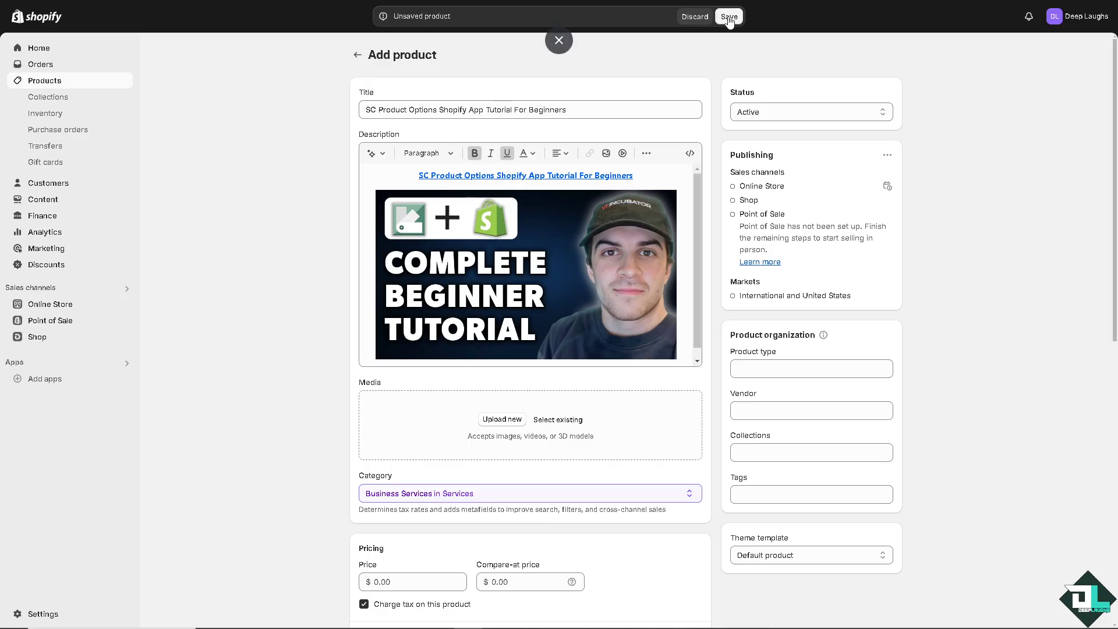
Save the tutorial product as an active product.
click(728, 17)
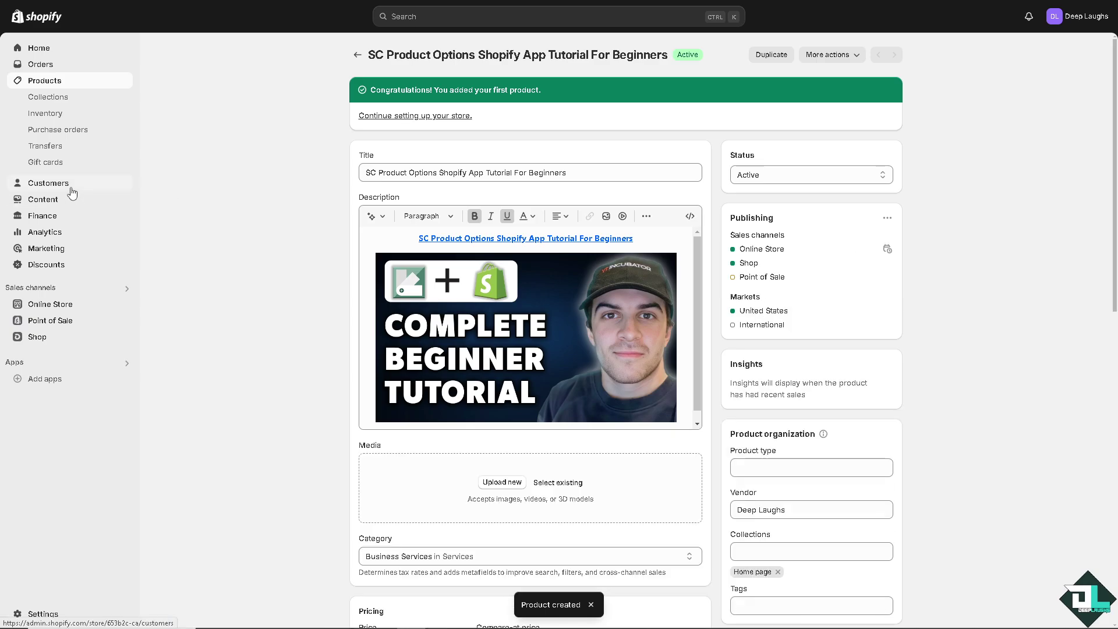
Go to the Shopify App Store through Add apps.
click(46, 382)
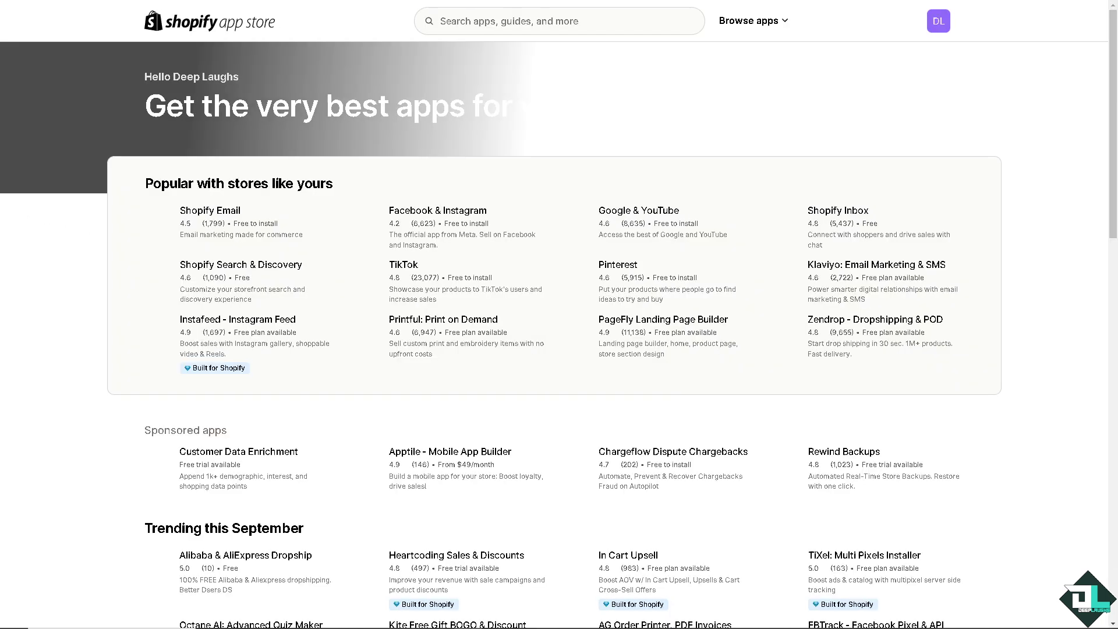
Search the App Store for 'SC Product Options' and open the app's listing.
click(485, 21)
text(SC Product Options)
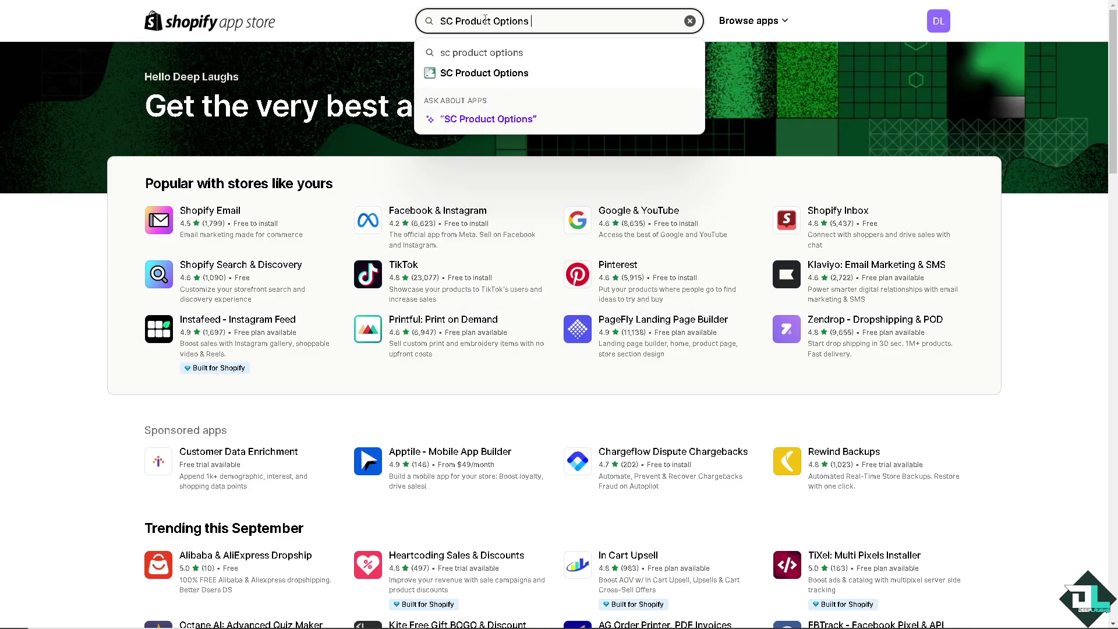
click(509, 75)
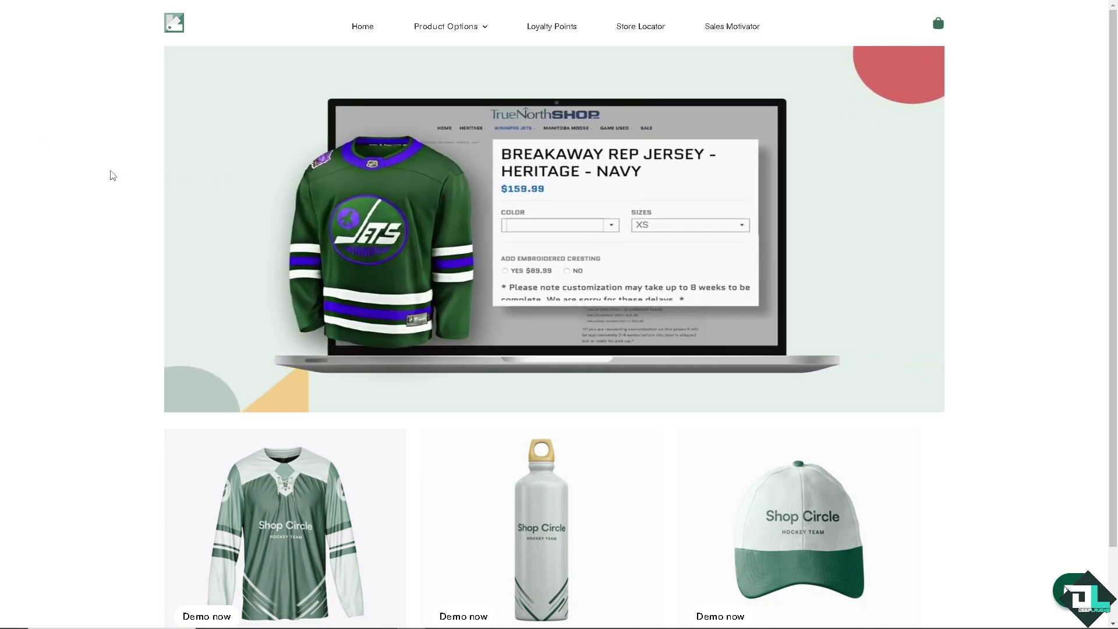
Open the SC Hockey Home Jersey from the demo store's Product Options list.
click(486, 30)
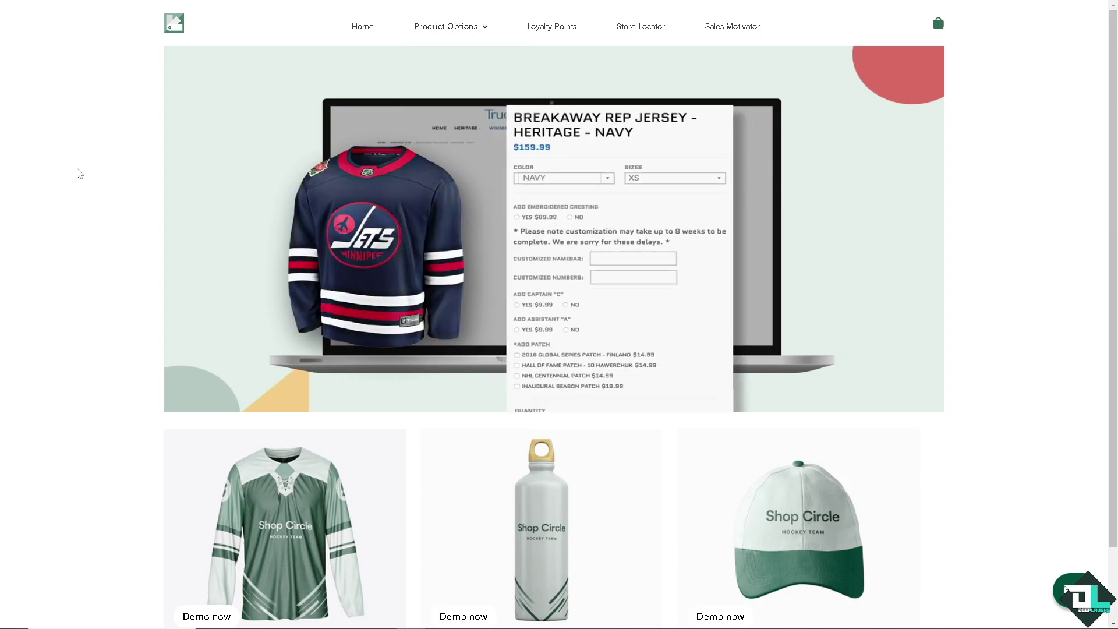
scroll(81, 172, down, 1)
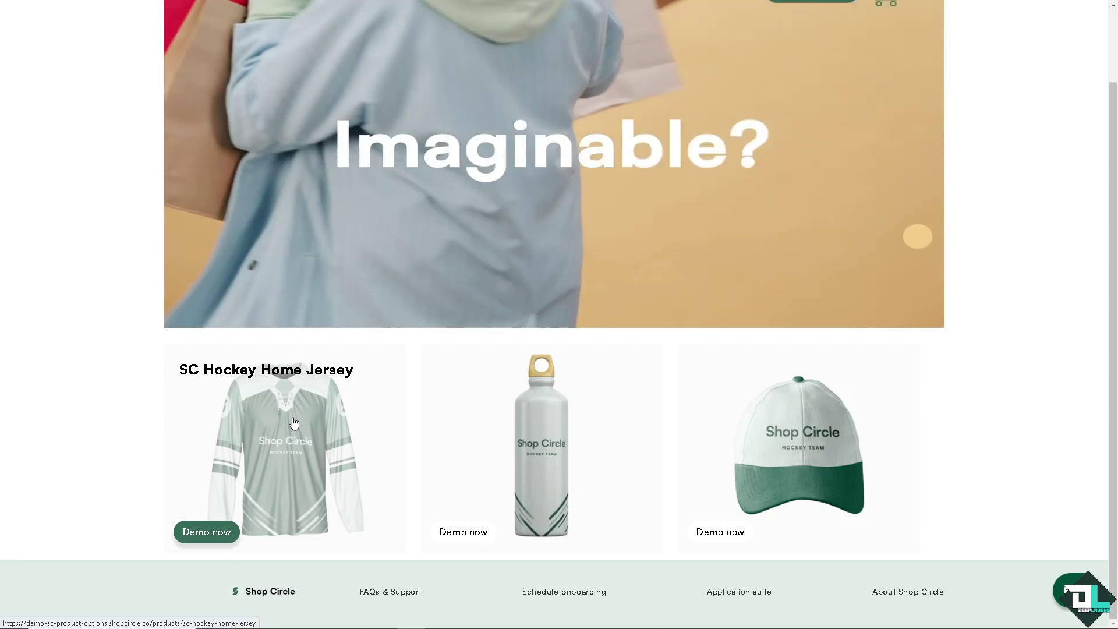
click(291, 424)
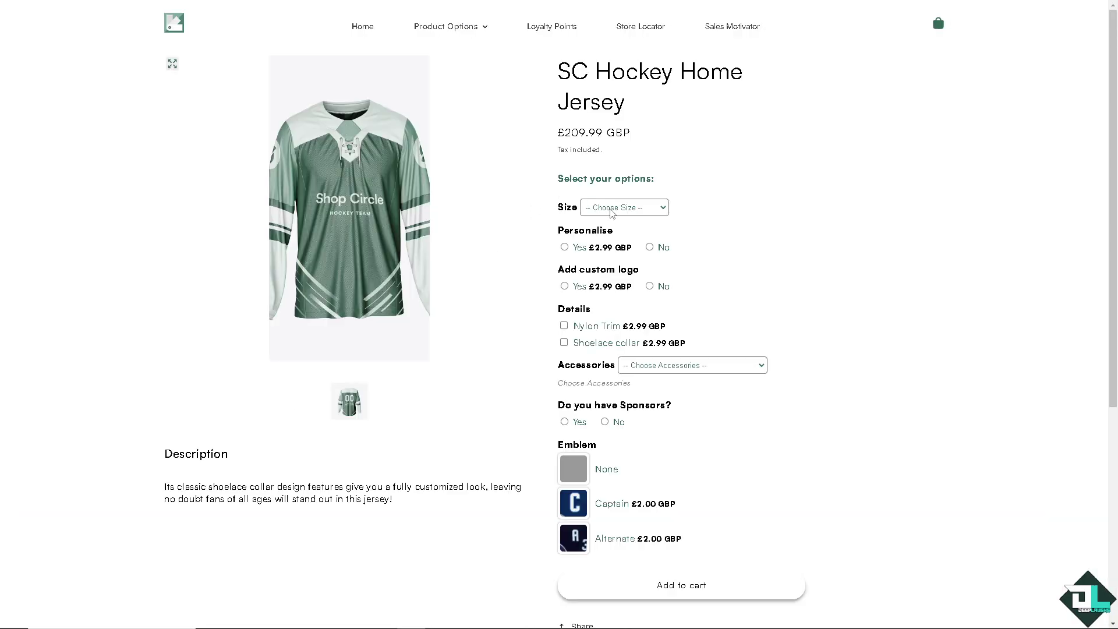
Try jersey sizes S and M, then settle on L for £5.00 GBP extras.
click(611, 211)
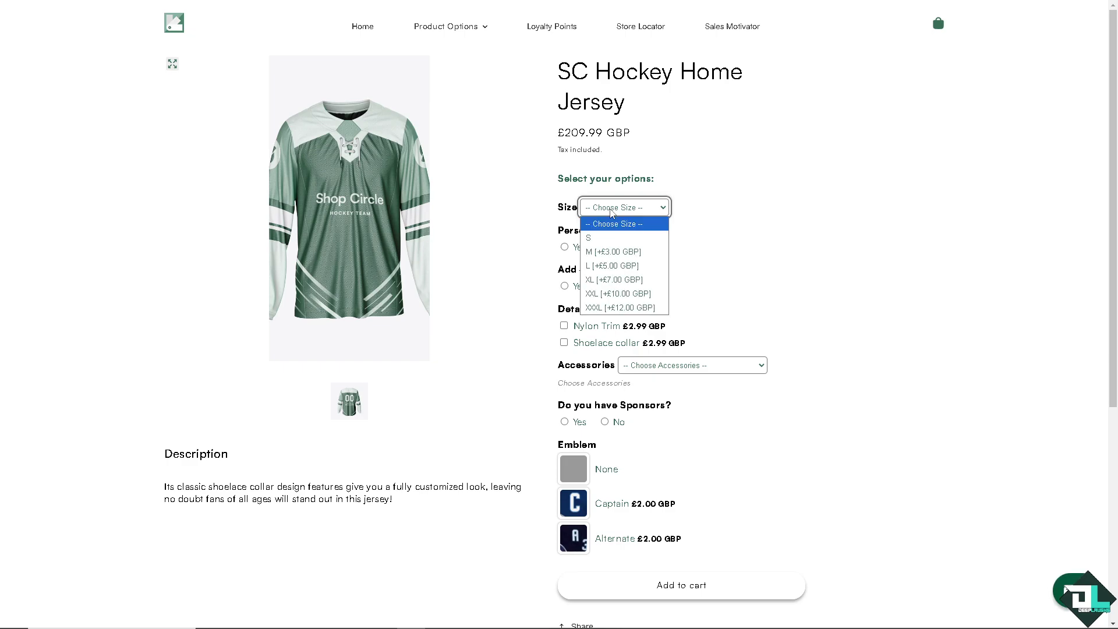
click(603, 239)
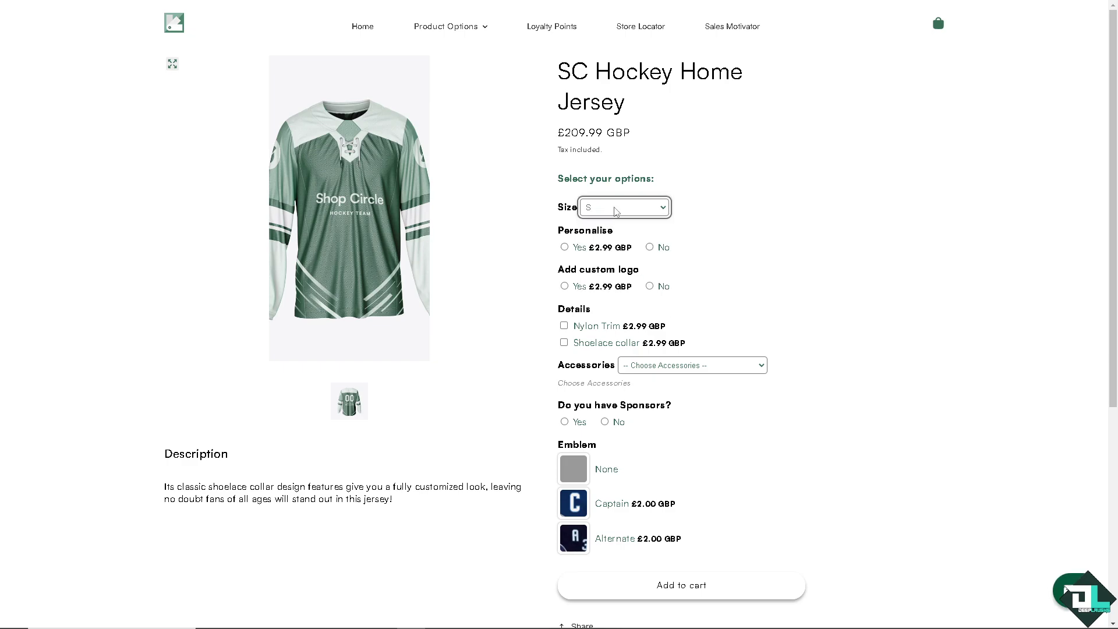
click(617, 211)
click(607, 250)
click(616, 208)
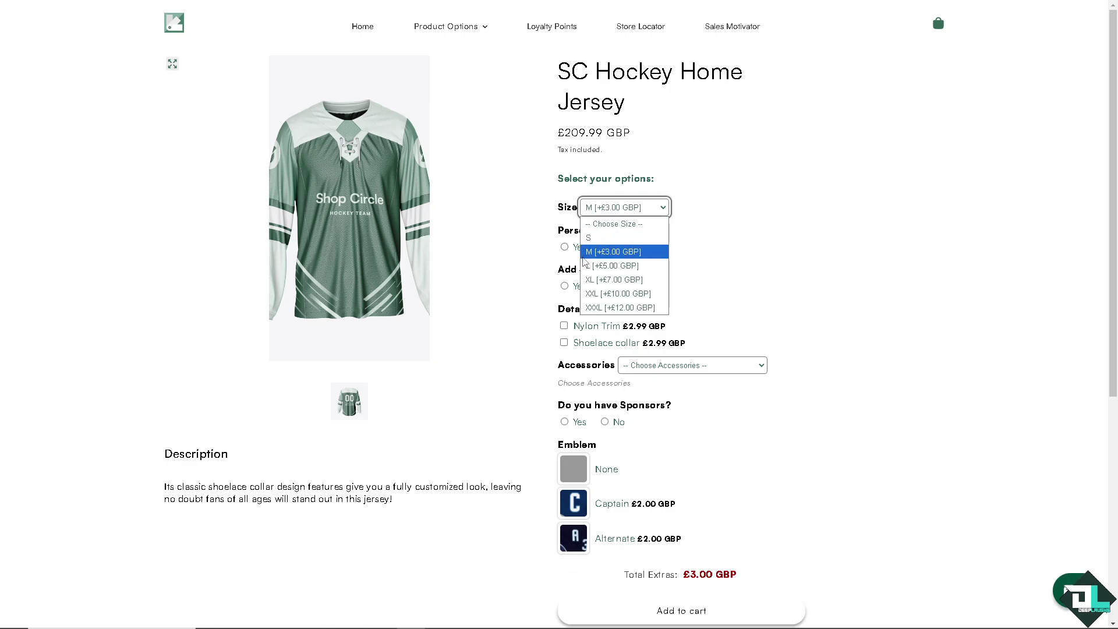
click(609, 265)
click(691, 219)
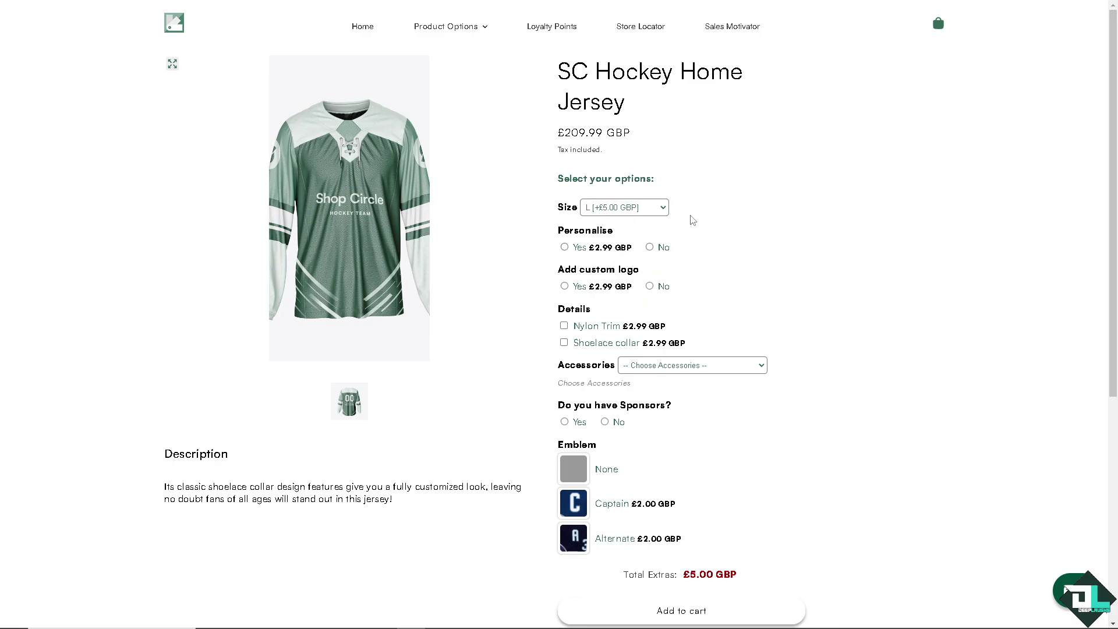
Personalise the jersey with name DEEP and number LAU.
click(565, 247)
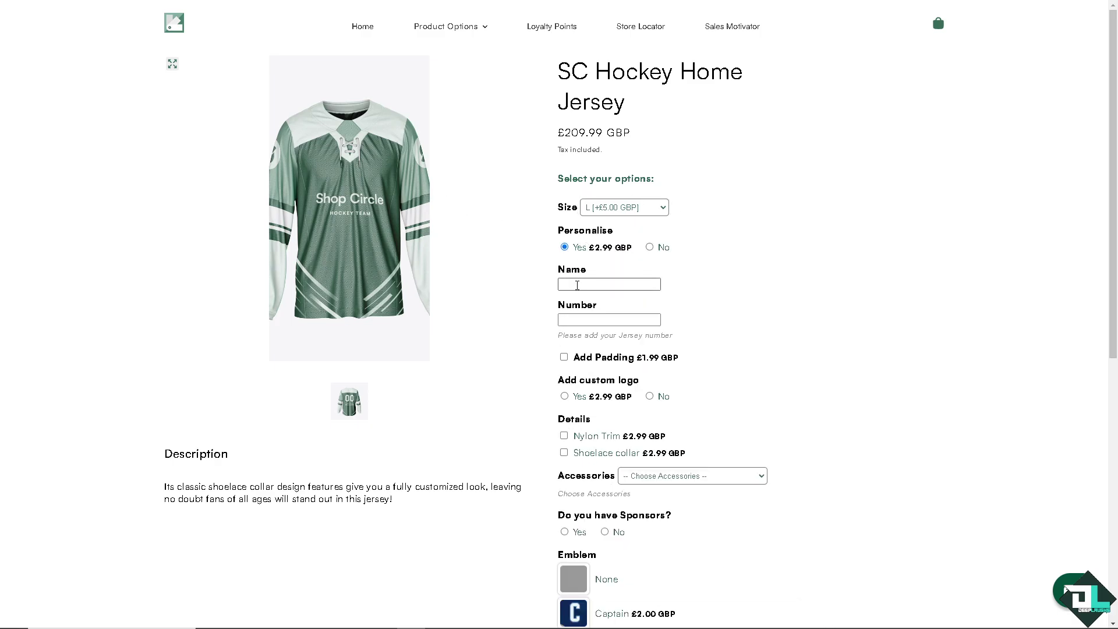
click(577, 285)
text(DEEP)
key(shift+Tab)
click(584, 319)
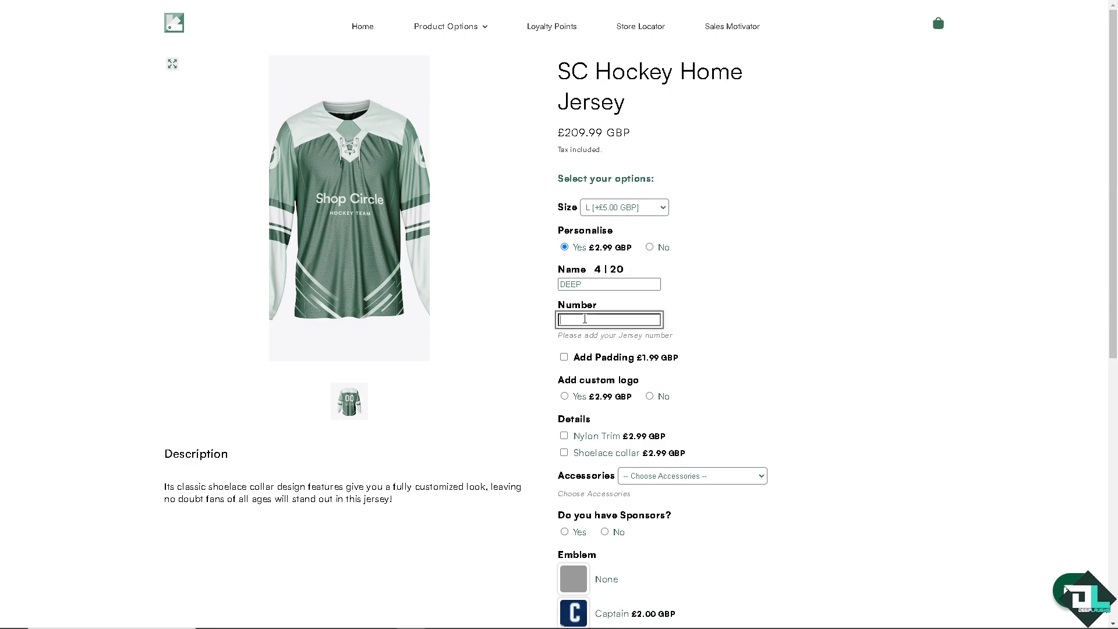
text(LAU)
Step the jersey size through XL and XXL to XXXL and opt for a custom logo.
click(659, 213)
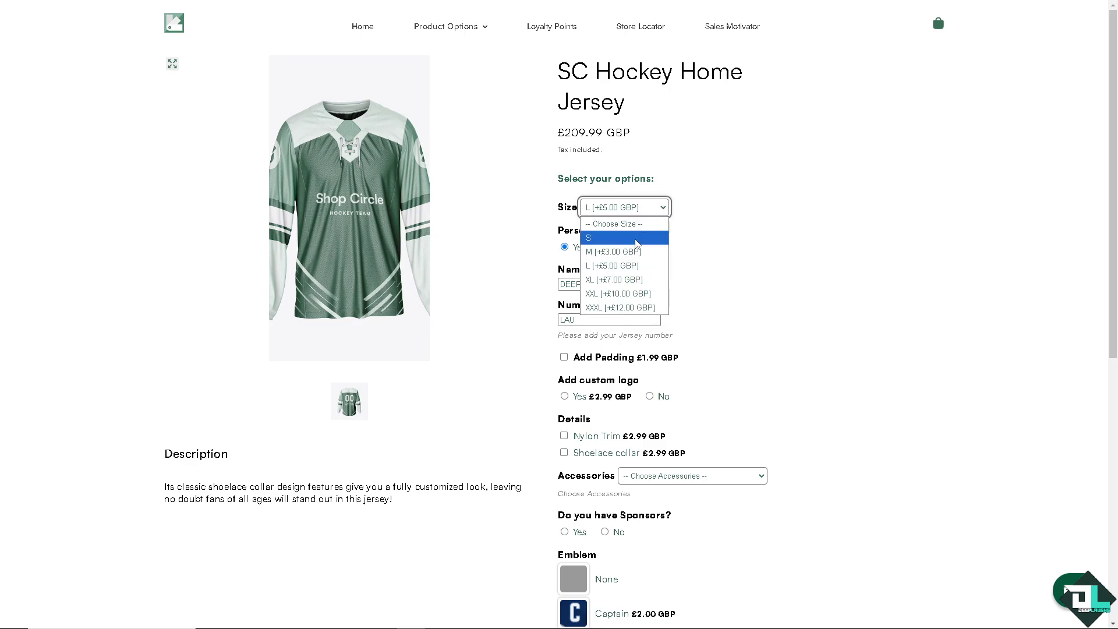
click(623, 283)
click(657, 213)
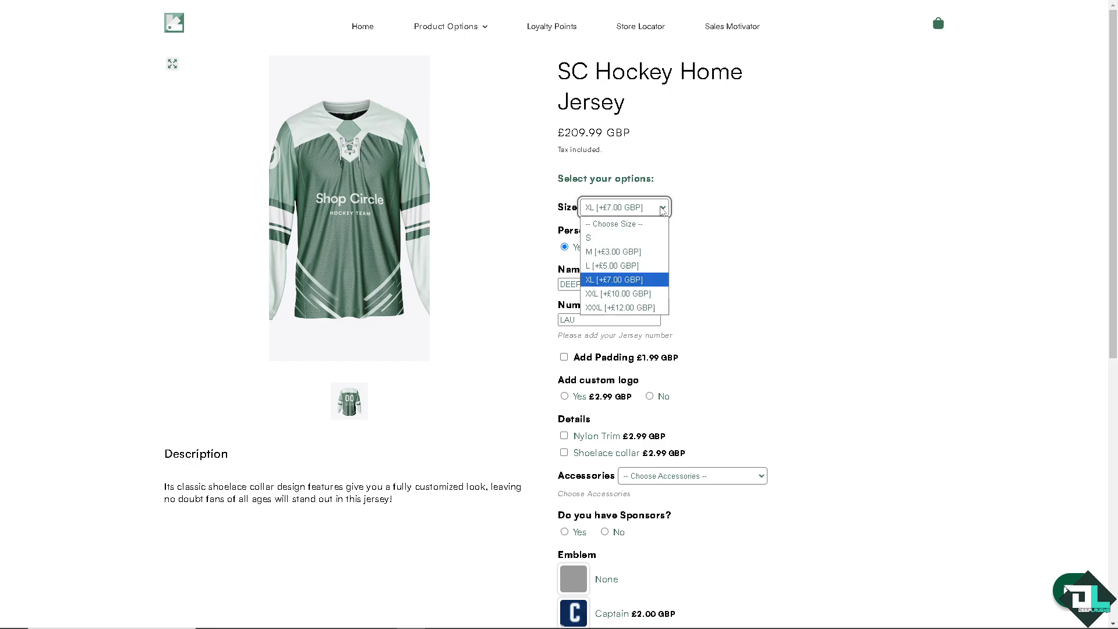
click(606, 296)
click(663, 211)
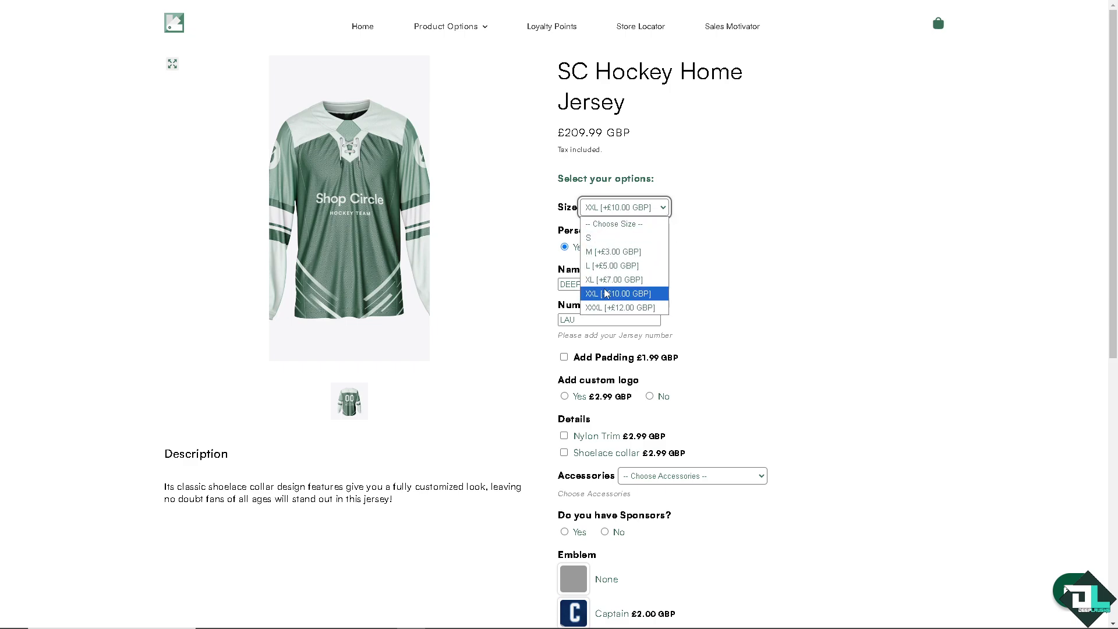
click(605, 308)
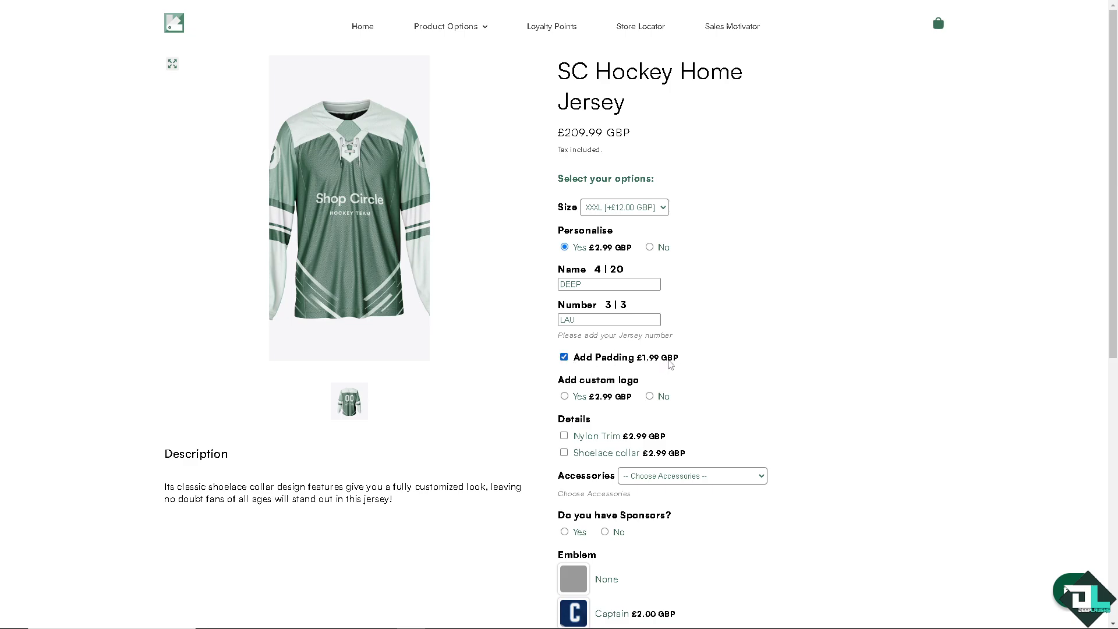
click(564, 397)
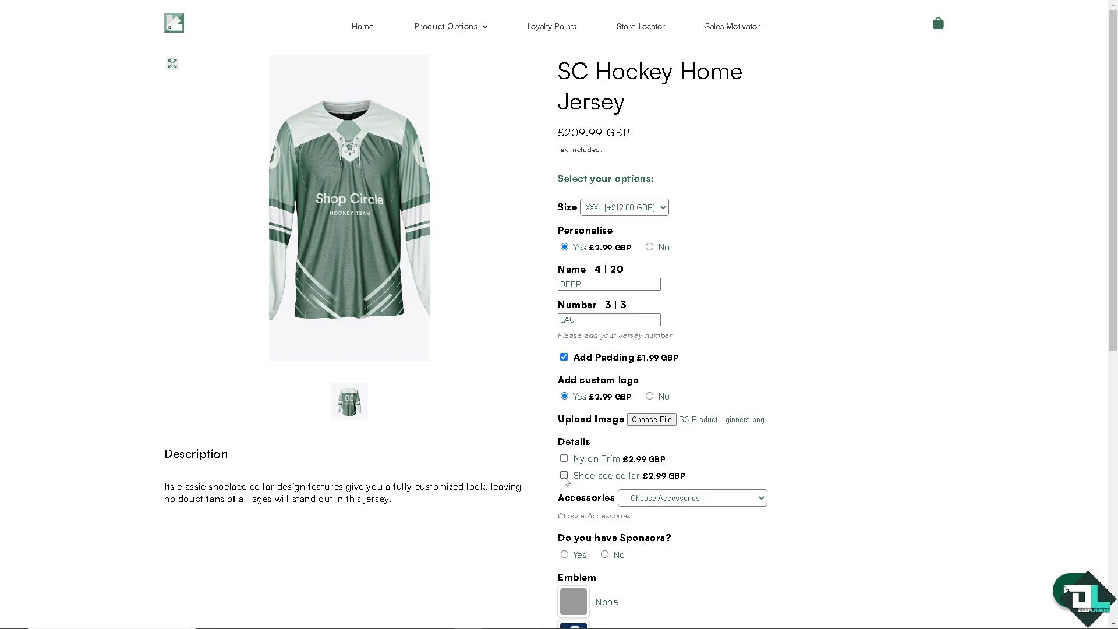
Add a shoelace collar, nylon trim and the Home Cap accessory to the jersey.
click(564, 476)
click(564, 459)
click(669, 499)
scroll(745, 447, down, 1)
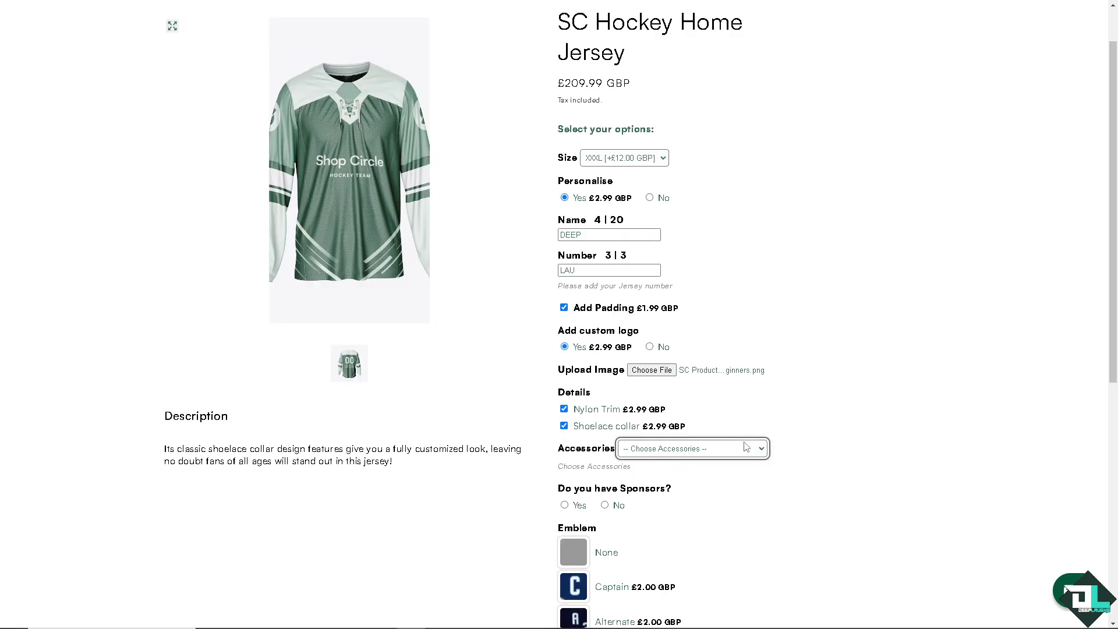
click(703, 447)
click(683, 486)
scroll(736, 476, down, 2)
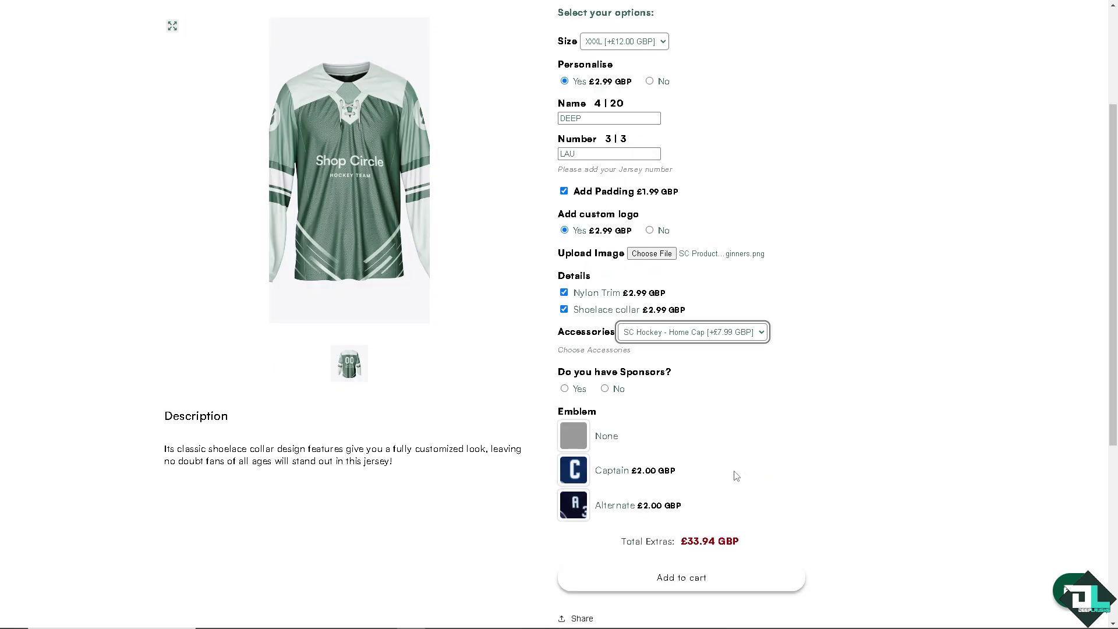
Mark the jersey as having sponsors and add the Captain emblem, reaching £35.94 GBP extras.
click(564, 389)
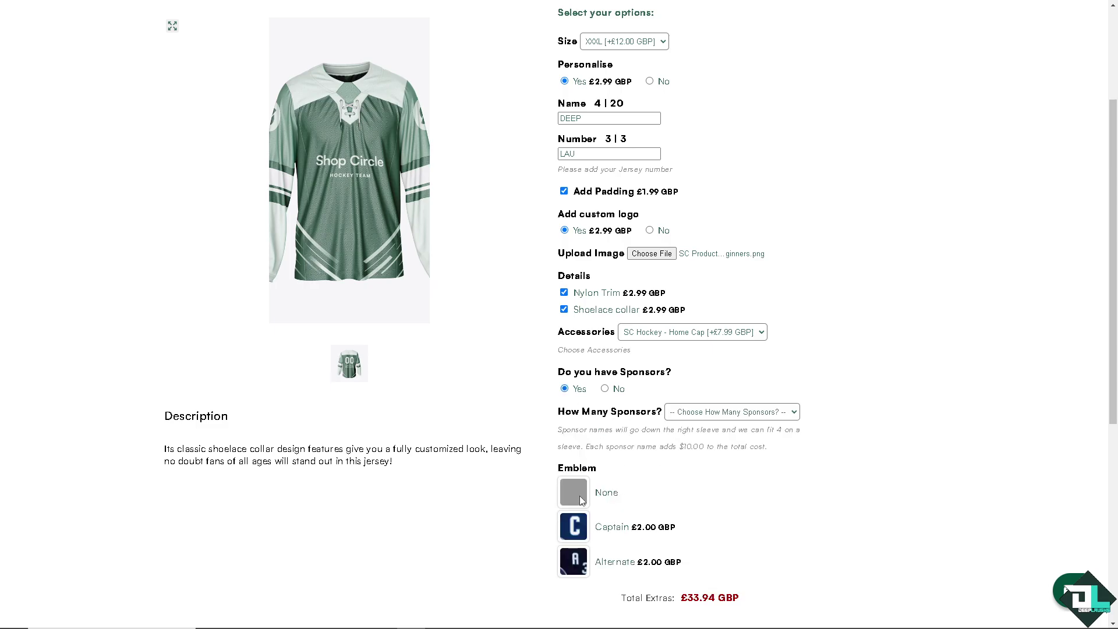
click(578, 525)
scroll(579, 525, down, 2)
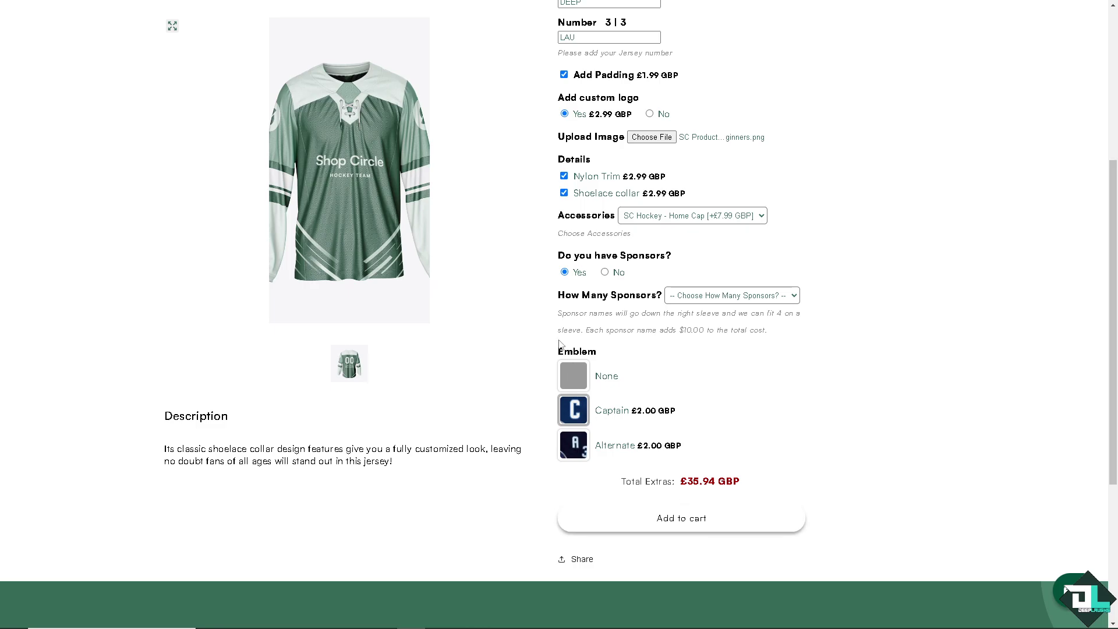
scroll(544, 338, up, 5)
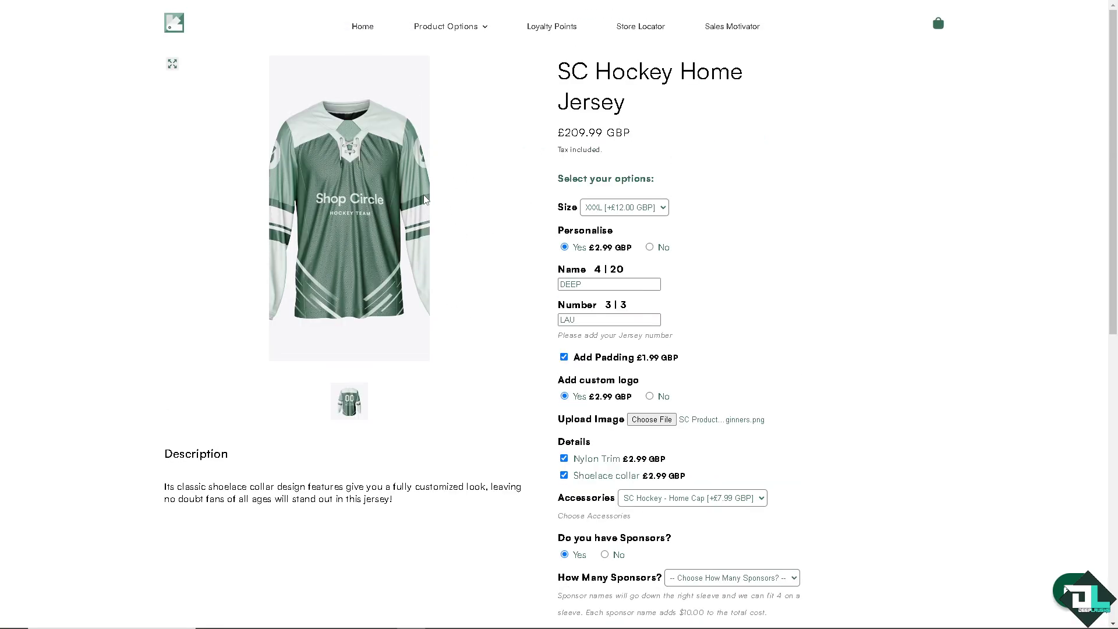
Go back to the SC Product Options listing, check its pricing, and install it in the store.
click(176, 26)
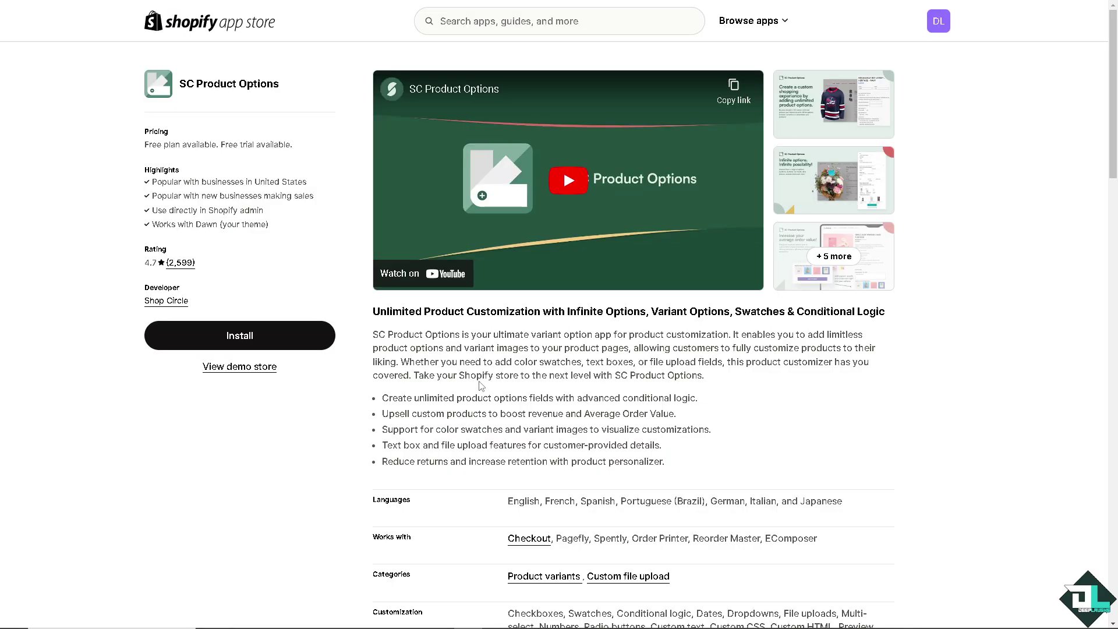
scroll(481, 386, down, 10)
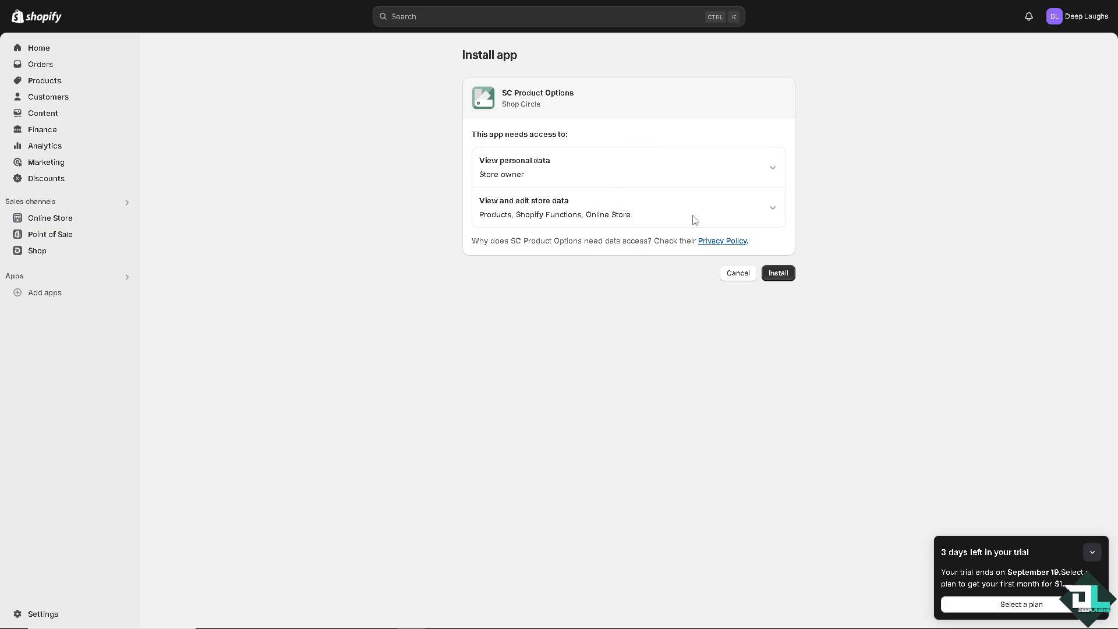
click(791, 273)
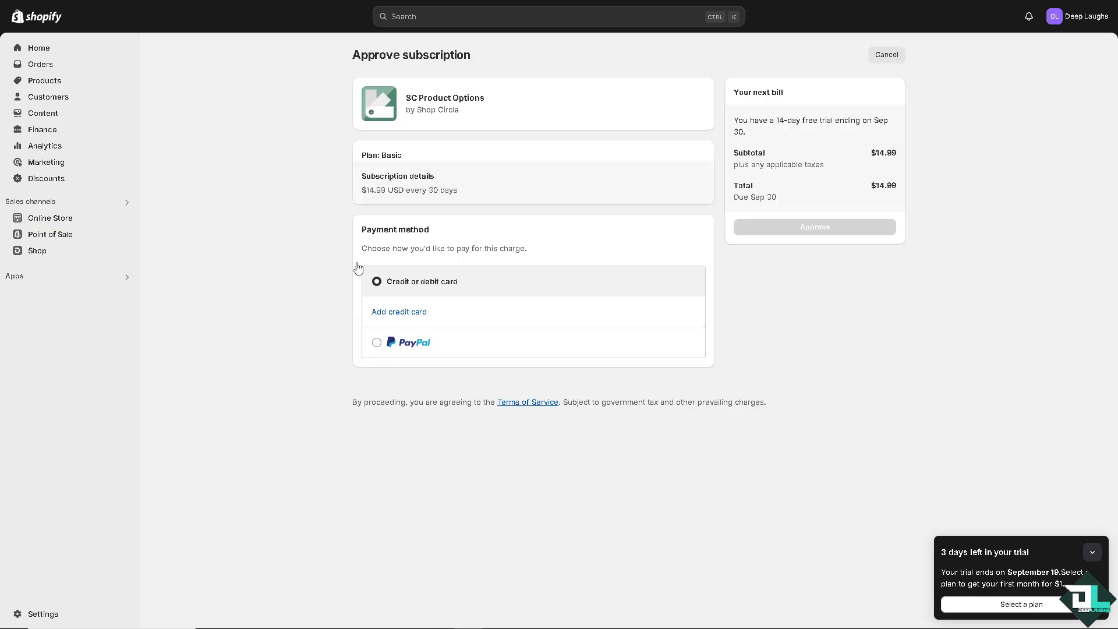
Pay for the Basic plan with PayPal instead of credit or debit card.
click(376, 282)
click(376, 342)
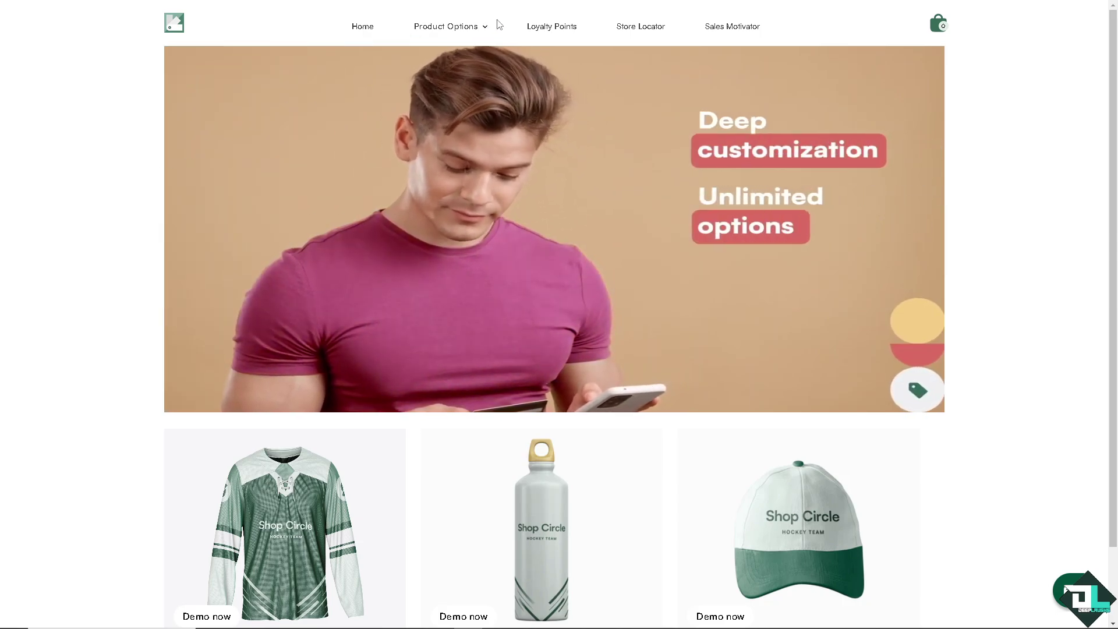
Open SC Home - Sports Bottle from the Product Options menu.
click(464, 31)
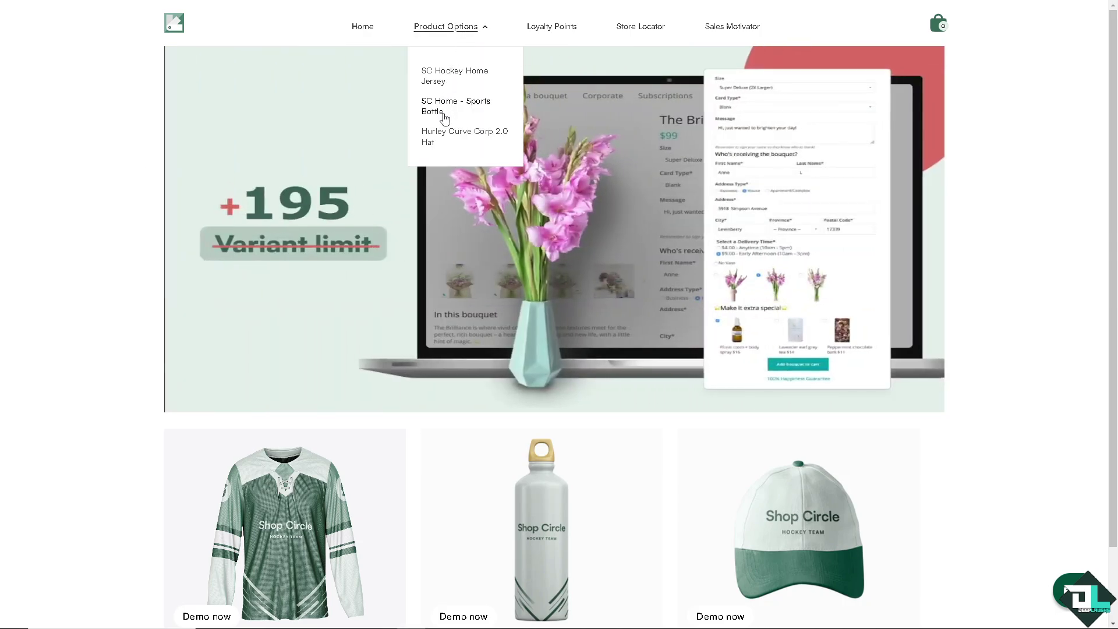
click(445, 118)
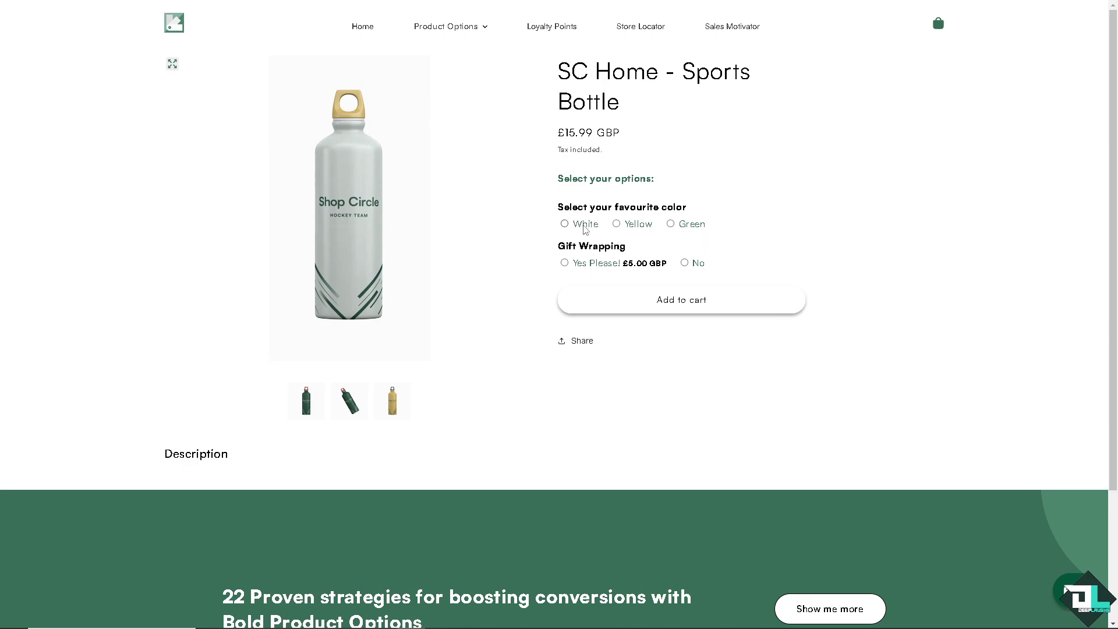
Set the sports bottle colour to Green, after trying White and Yellow, and add gift wrapping.
click(568, 226)
click(618, 226)
click(671, 226)
click(568, 263)
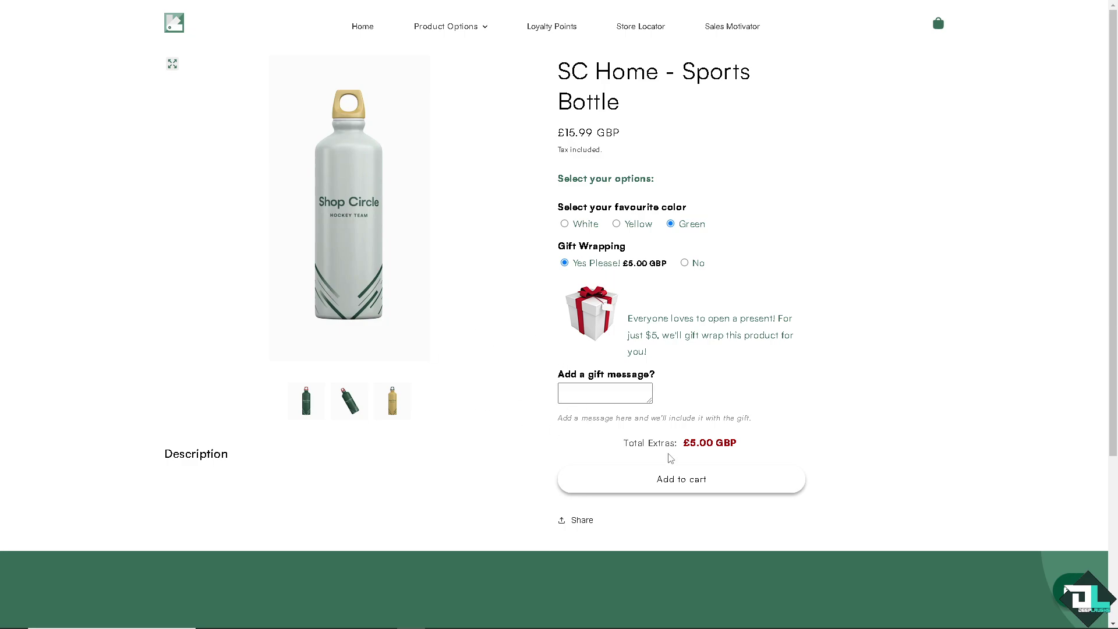
scroll(577, 481, down, 1)
scroll(547, 120, up, 1)
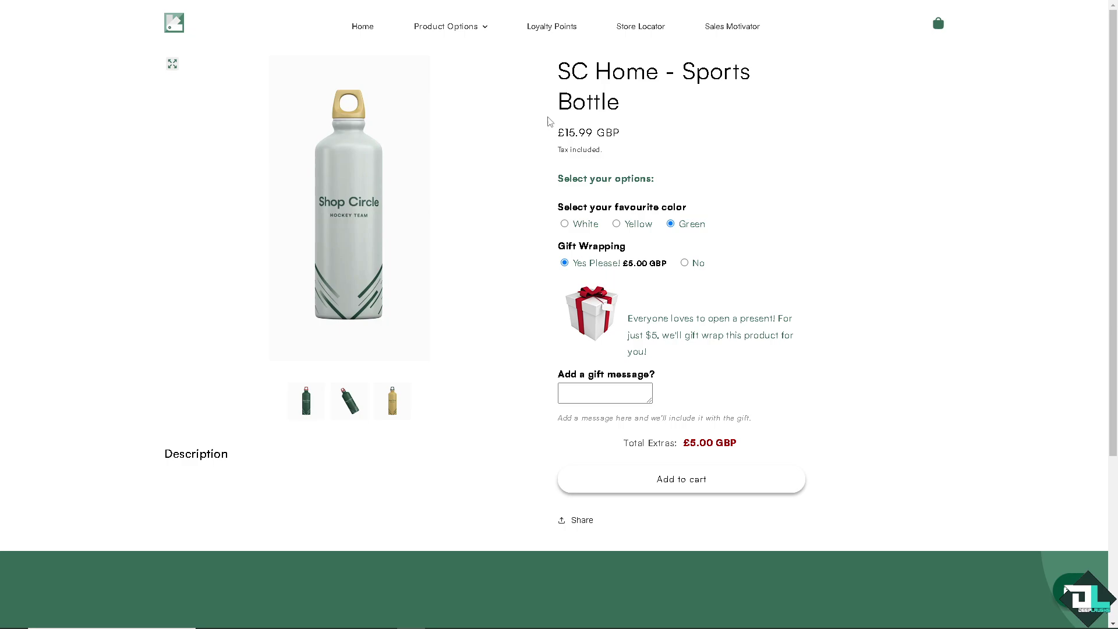
Open the Hurley Curve Corp 2.0 Hat, choose LG/XL Flex Fit with gift wrapping, then reopen Product Options.
click(480, 30)
click(456, 140)
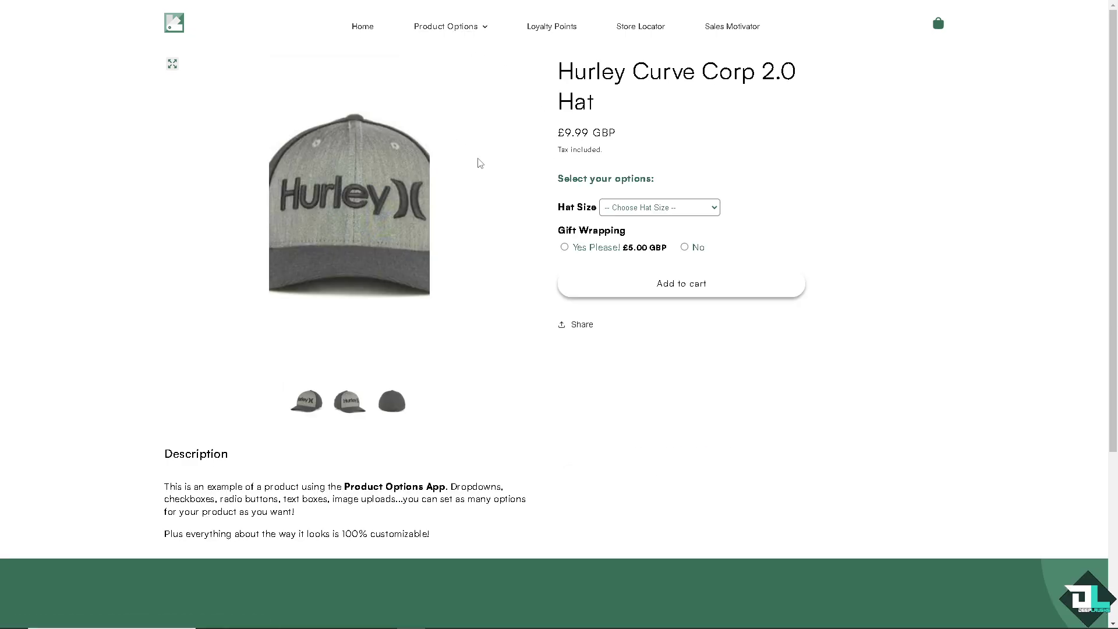
click(668, 210)
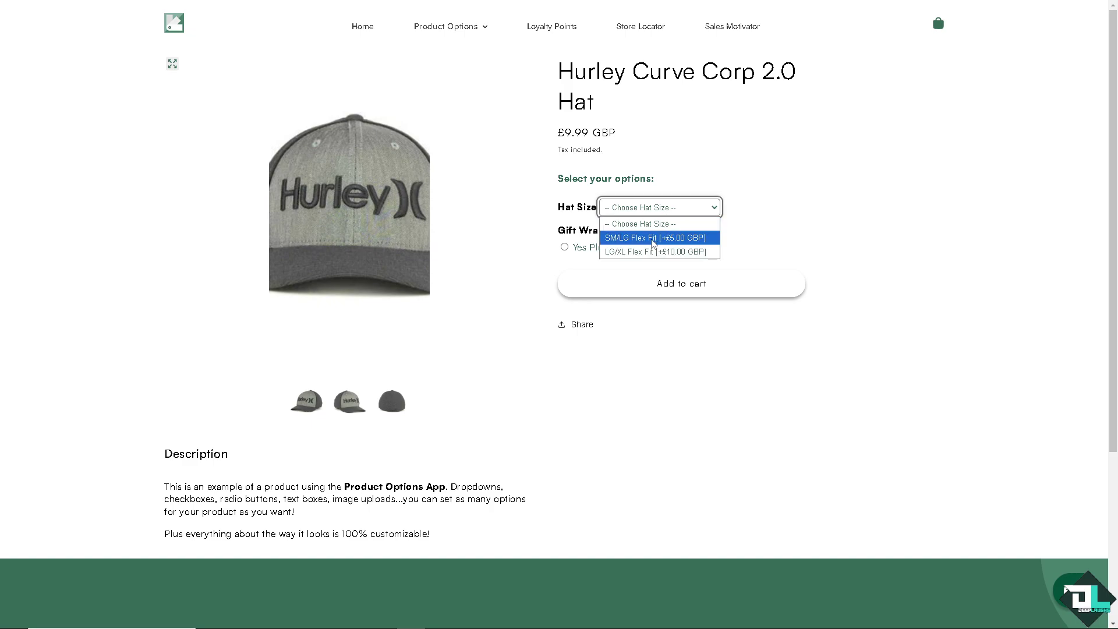
click(648, 243)
click(659, 205)
click(628, 251)
click(565, 248)
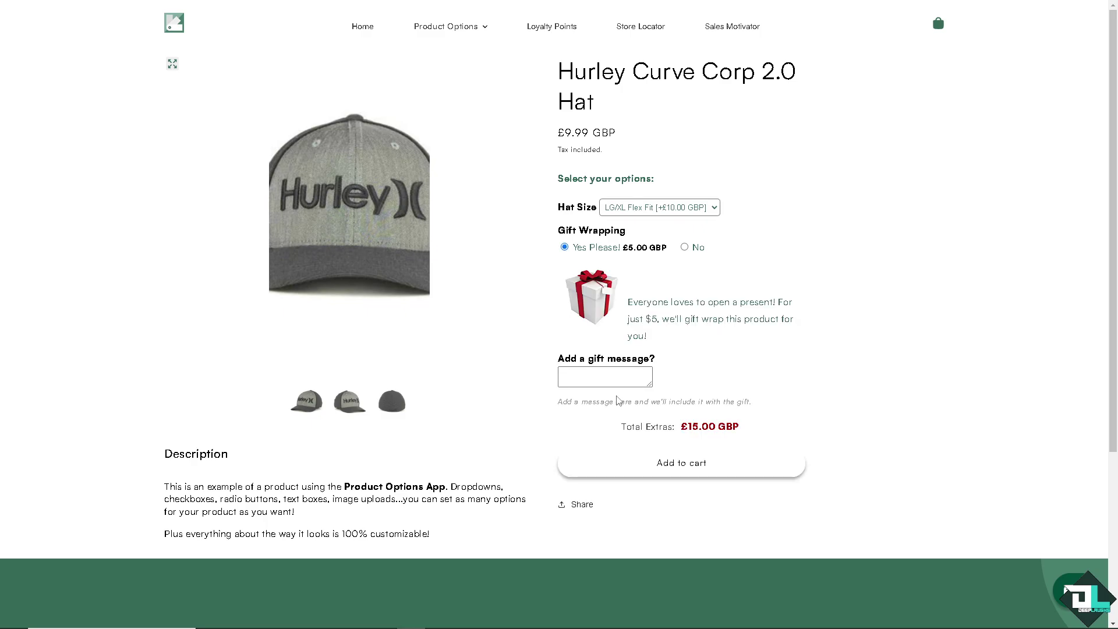
click(604, 371)
click(440, 27)
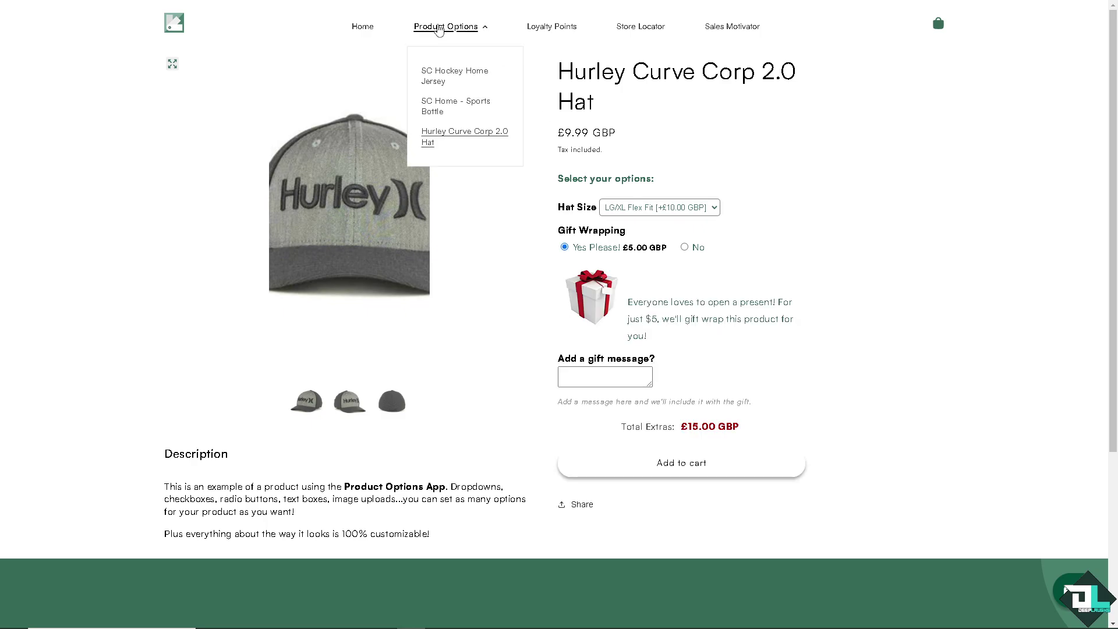
Open the SC Hockey Home Jersey page and view its sizes without choosing one.
click(456, 82)
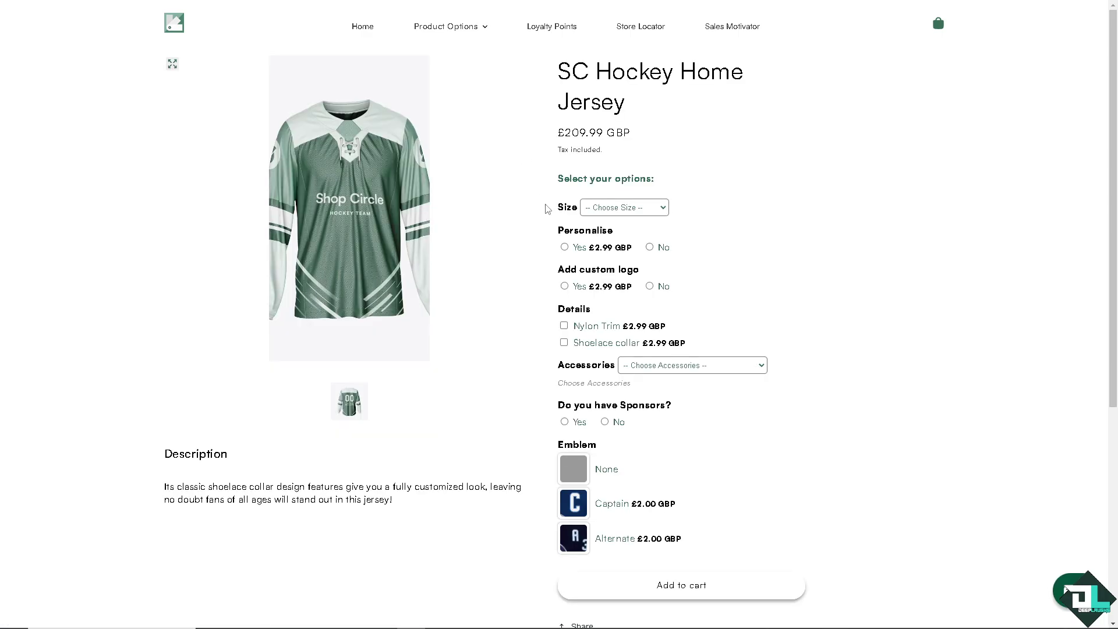
click(627, 207)
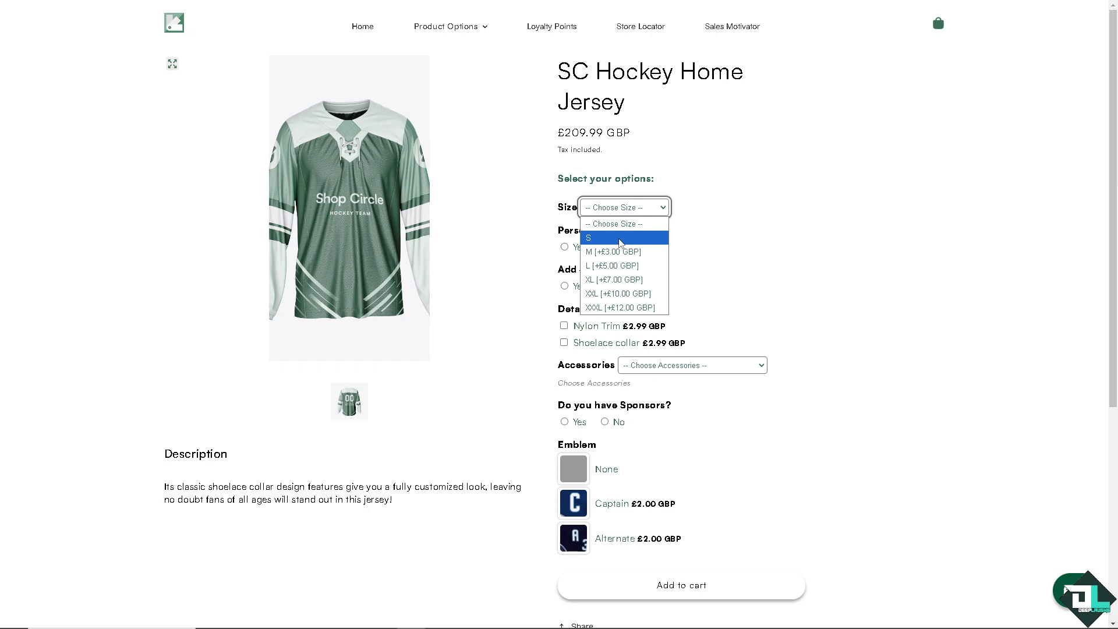
click(506, 249)
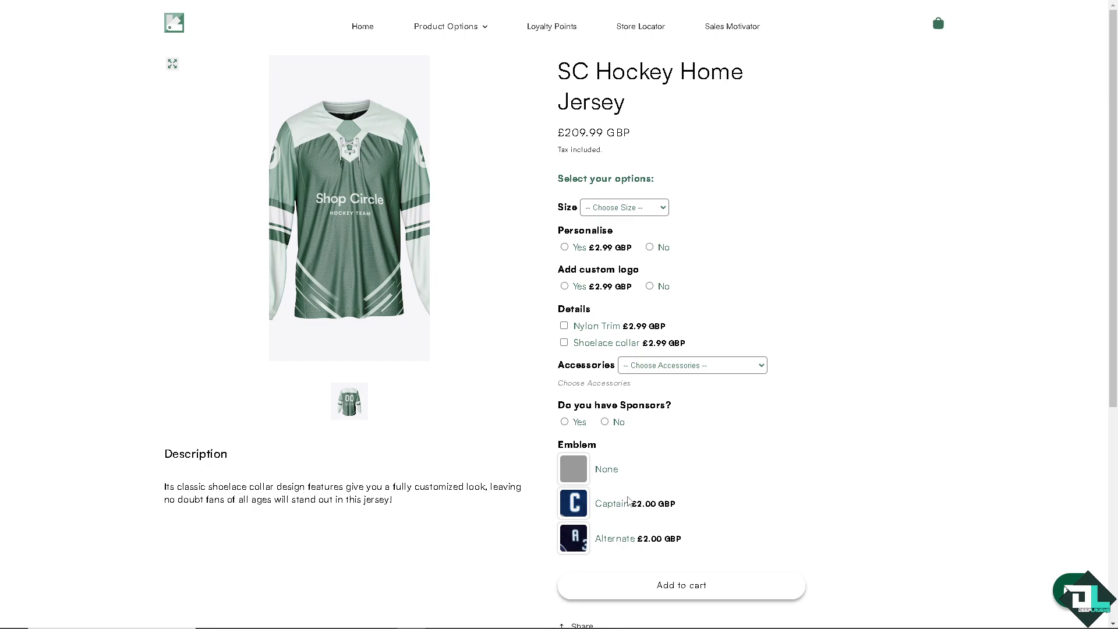
Select the SC Hockey - Home Cap accessory, bringing Total Extras to £7.99 GBP.
click(677, 370)
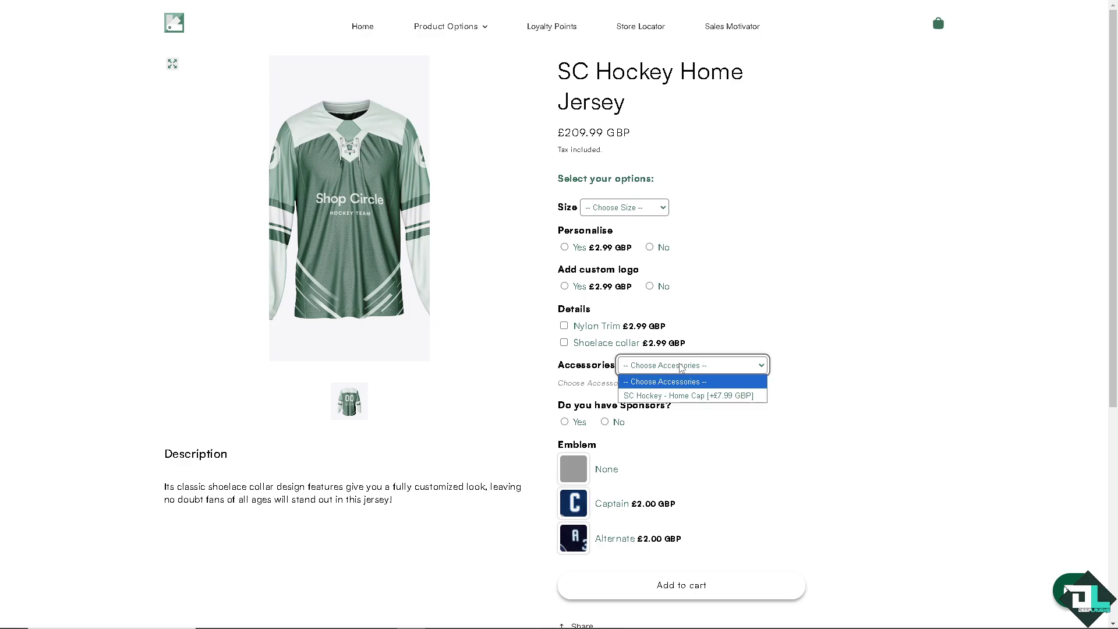
click(686, 393)
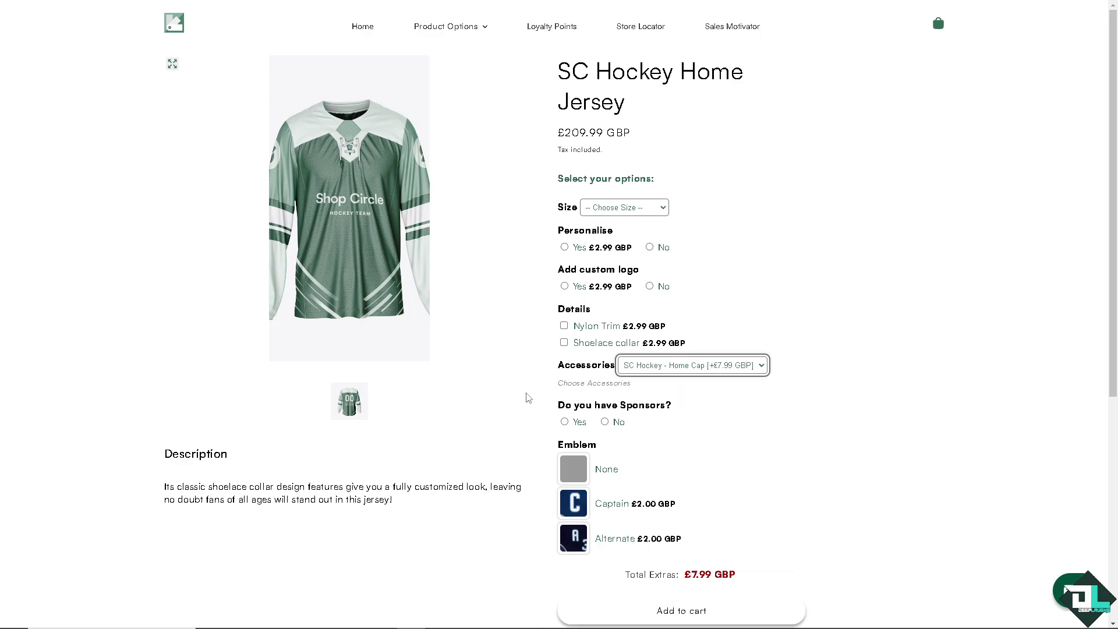
scroll(532, 402, down, 2)
scroll(542, 390, up, 2)
click(365, 203)
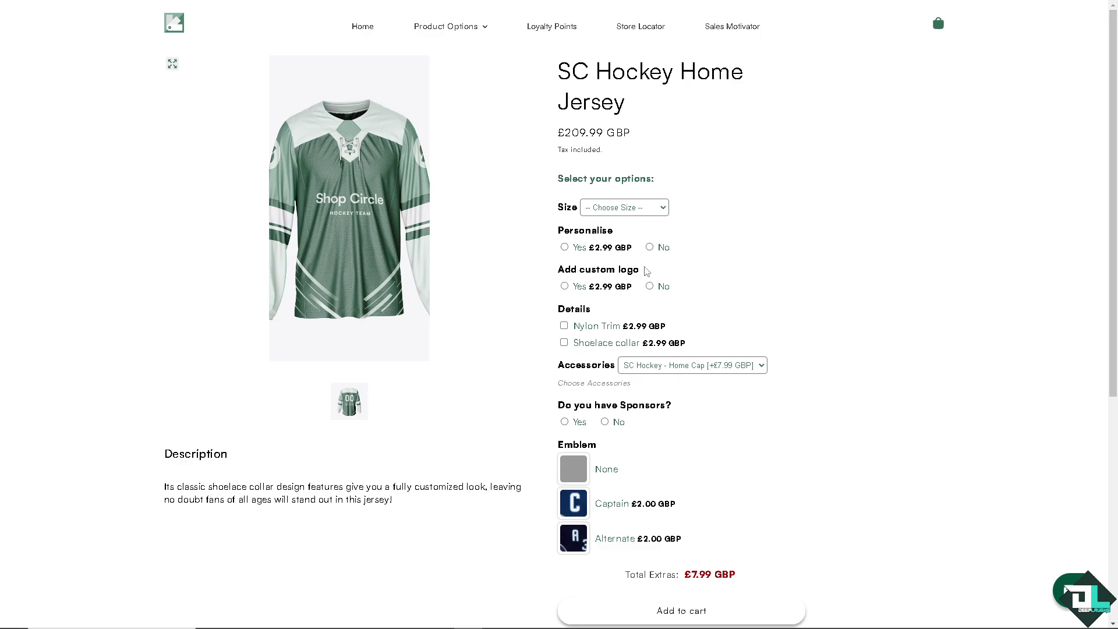
Turn on personalisation, fill the name from autofill and enter the number LOG.
click(564, 247)
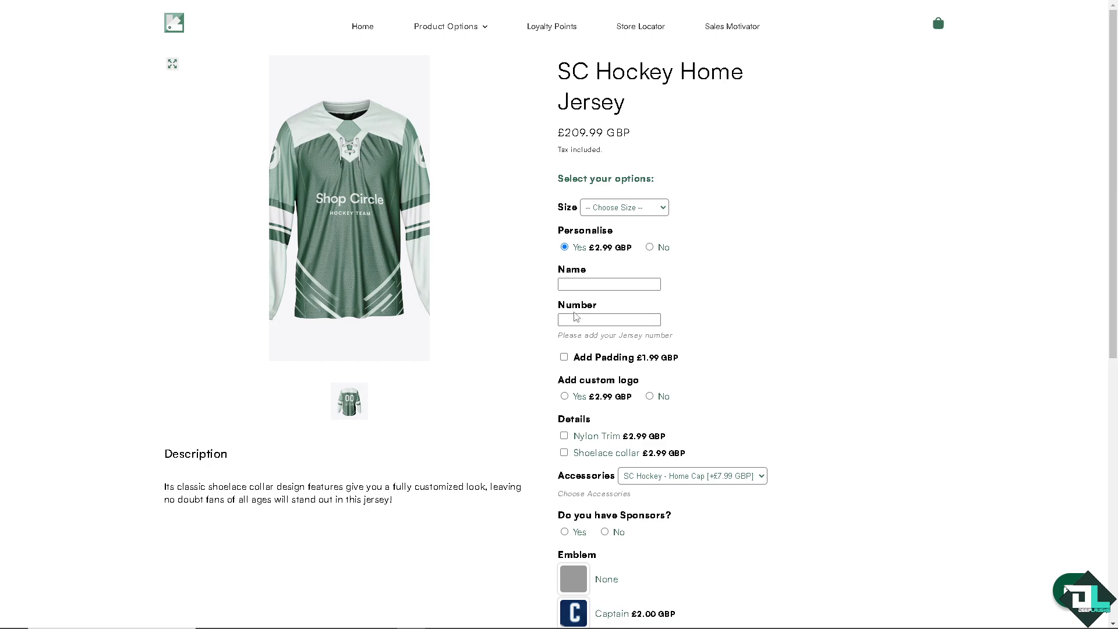
click(583, 283)
click(612, 309)
click(591, 320)
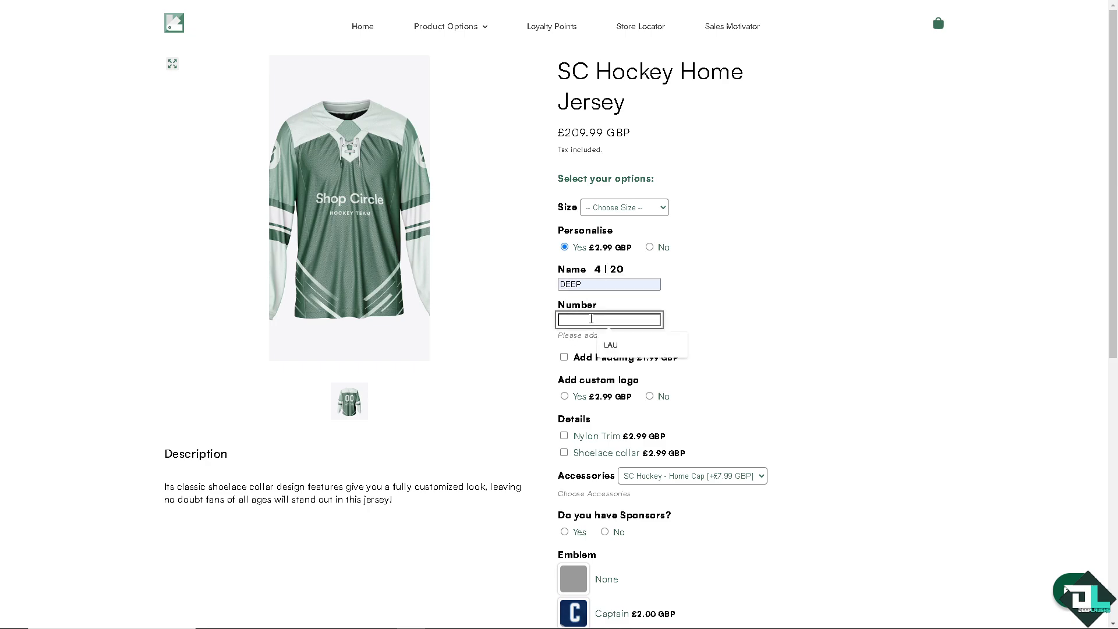
text(LOG)
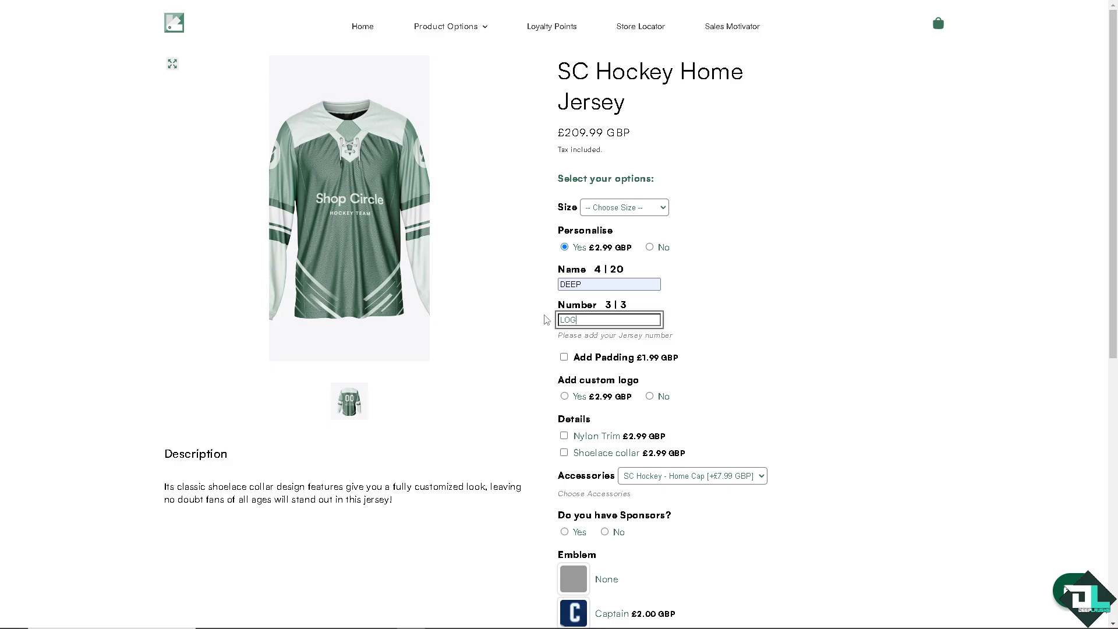
click(506, 303)
scroll(557, 376, down, 5)
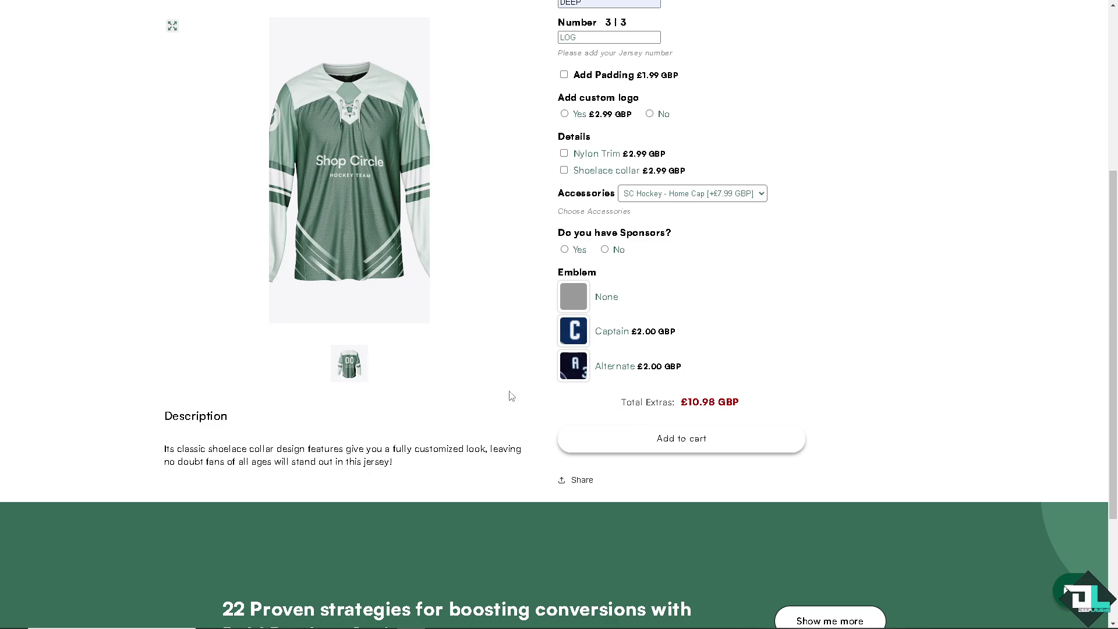
scroll(511, 396, up, 2)
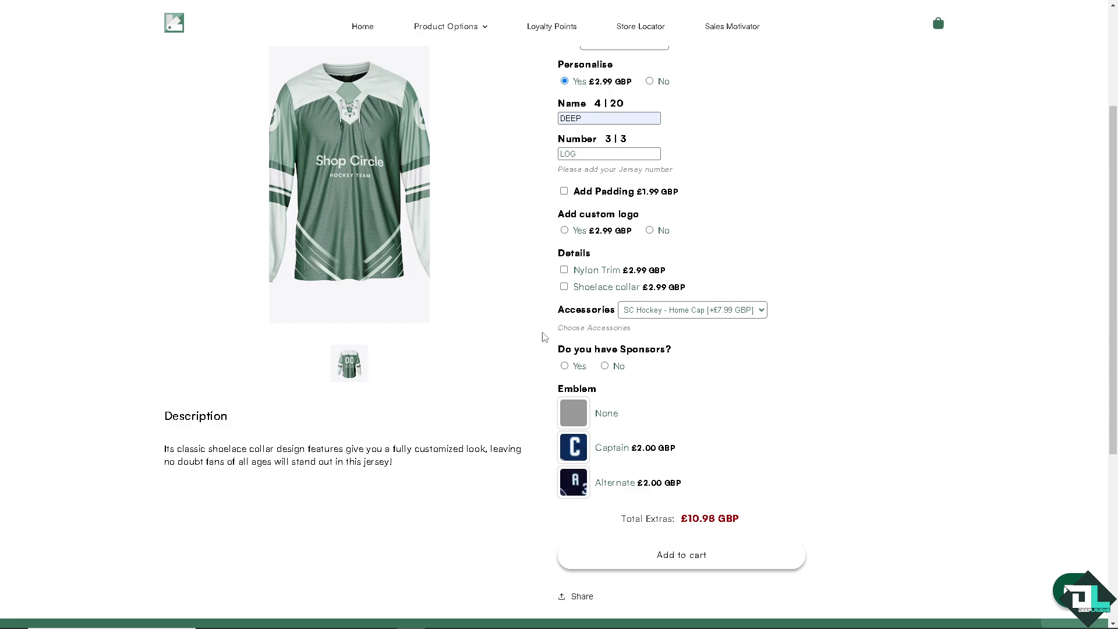
Add shoelace collar, nylon trim, custom logo and padding, reaching £21.94 GBP extras.
click(564, 287)
click(565, 270)
click(564, 230)
click(564, 192)
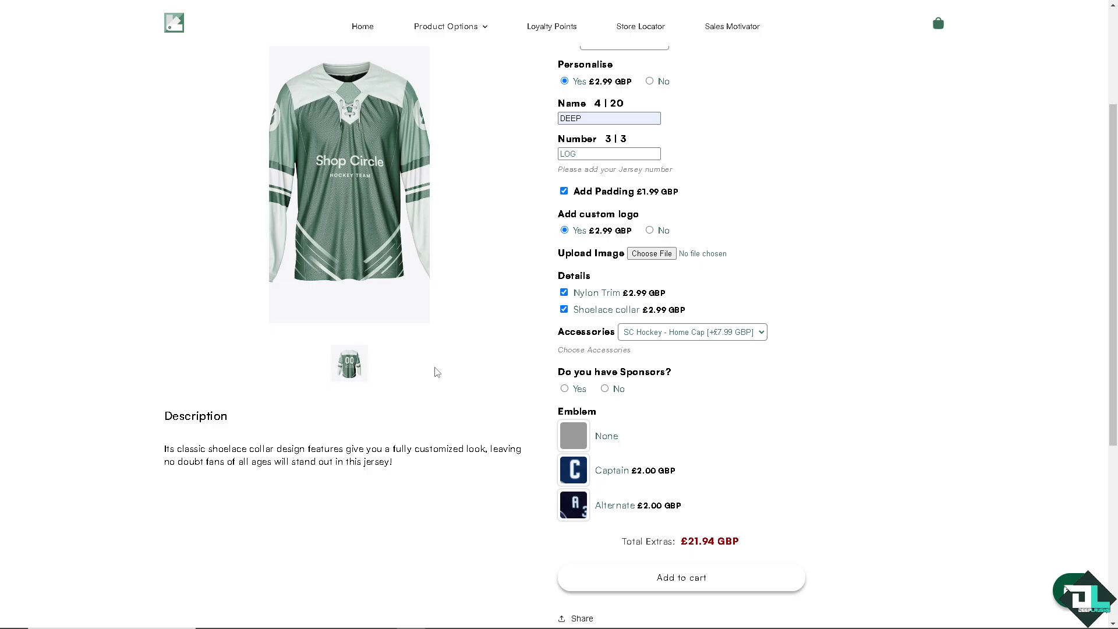
scroll(483, 384, down, 2)
scroll(553, 393, down, 2)
scroll(565, 393, down, 2)
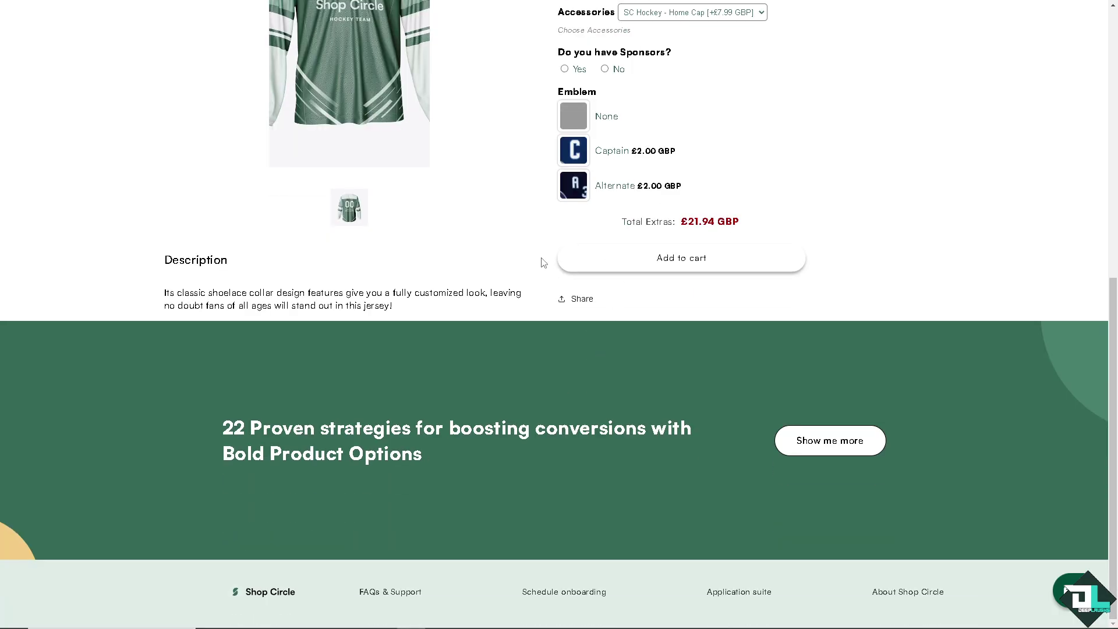
Dismiss the accidental Share panel, then continue shopping with the £231.93 jersey in the cart.
click(578, 299)
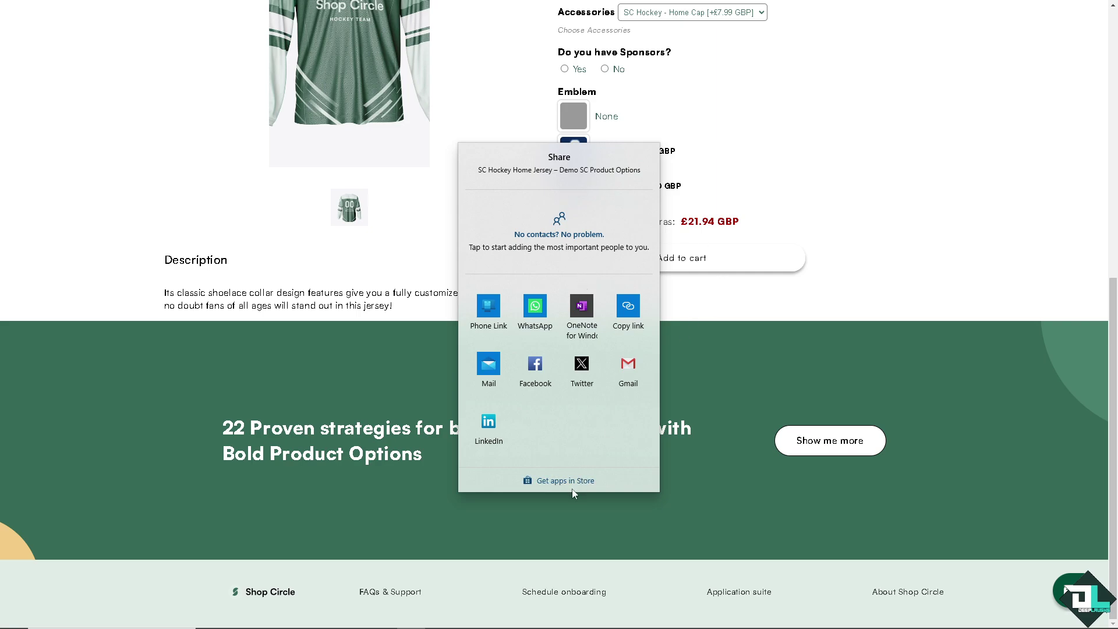
key(Escape)
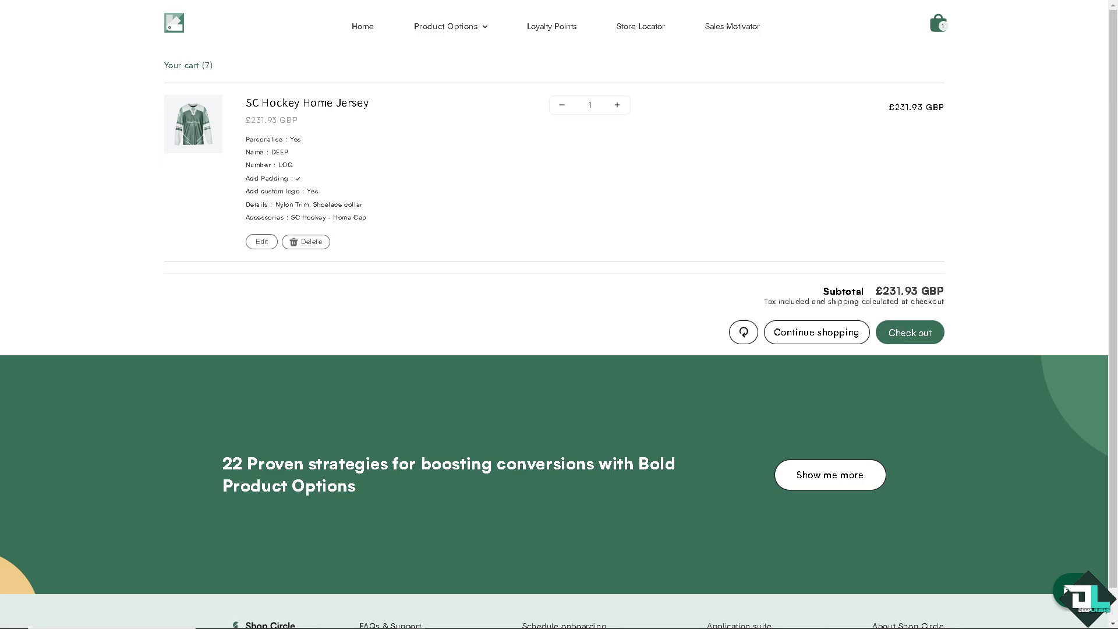
click(817, 341)
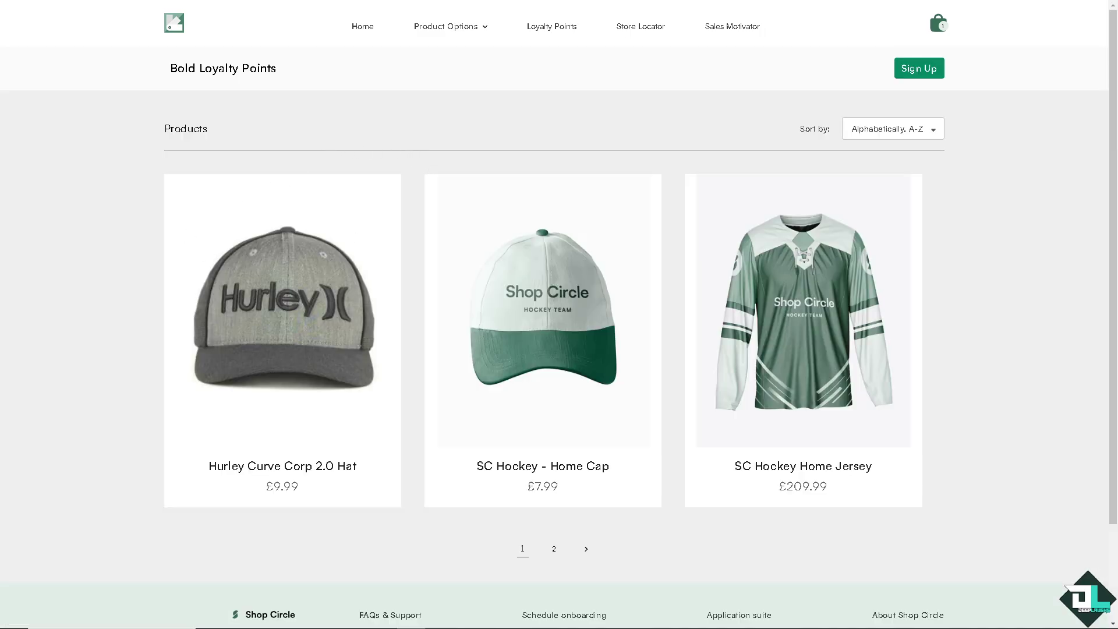